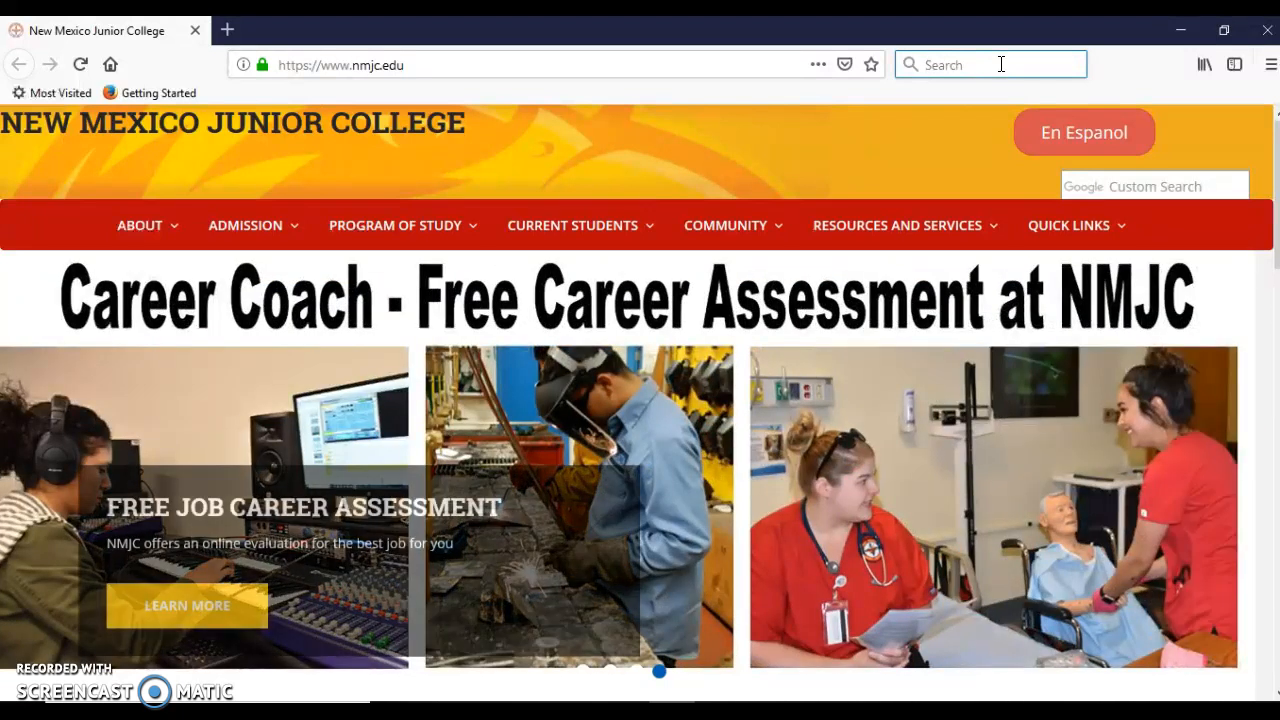
Search the web for "my google maps" and open the Google My Maps site from the results
type("my ")
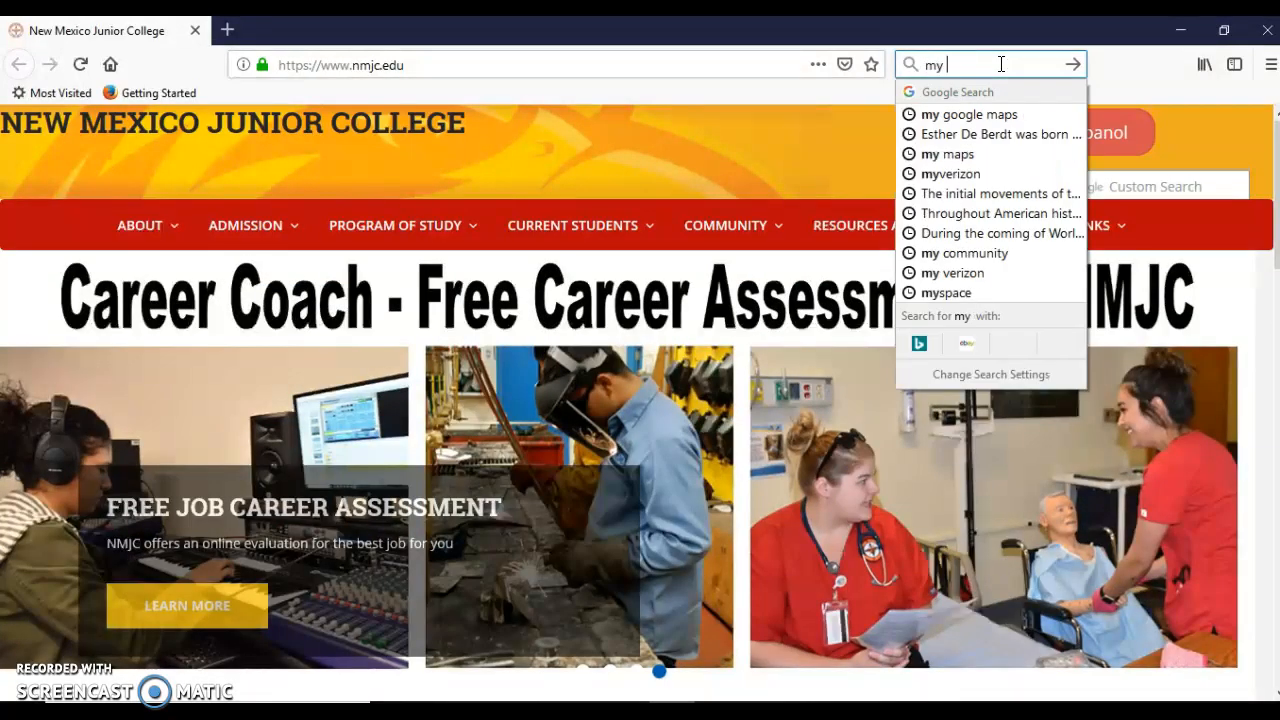
type("google maps")
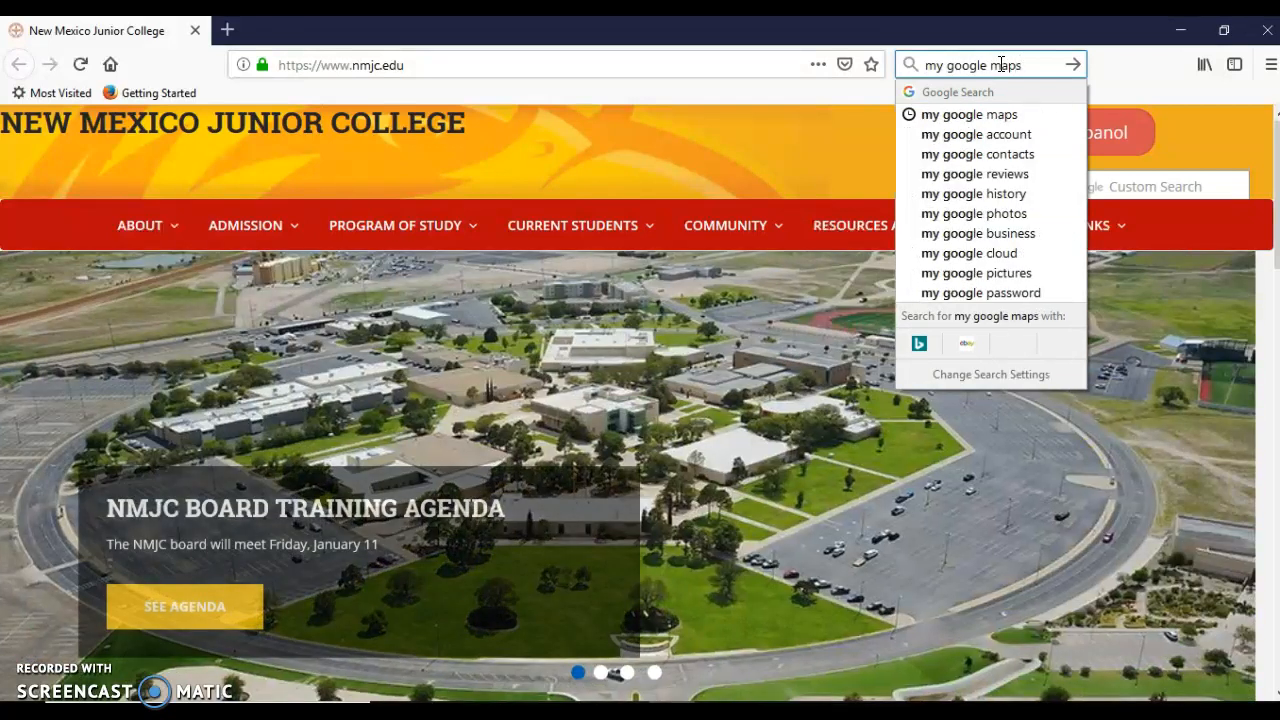
key("Return")
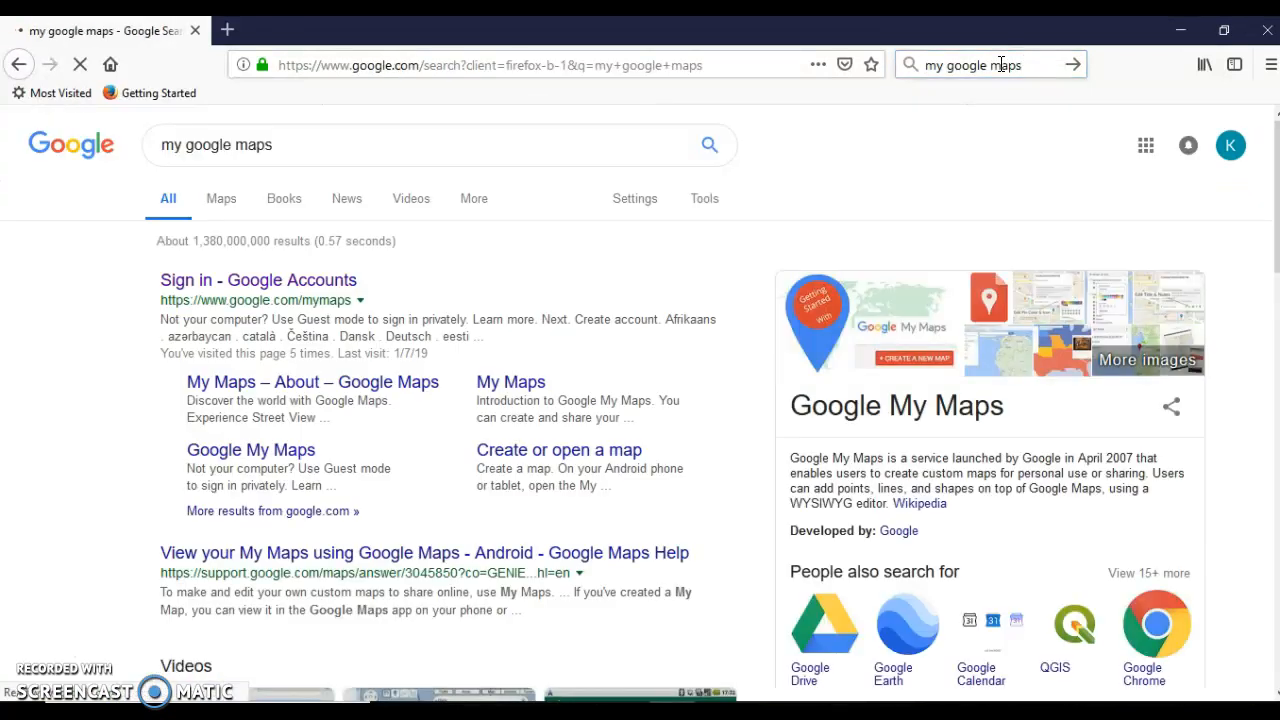
left_click(218, 286)
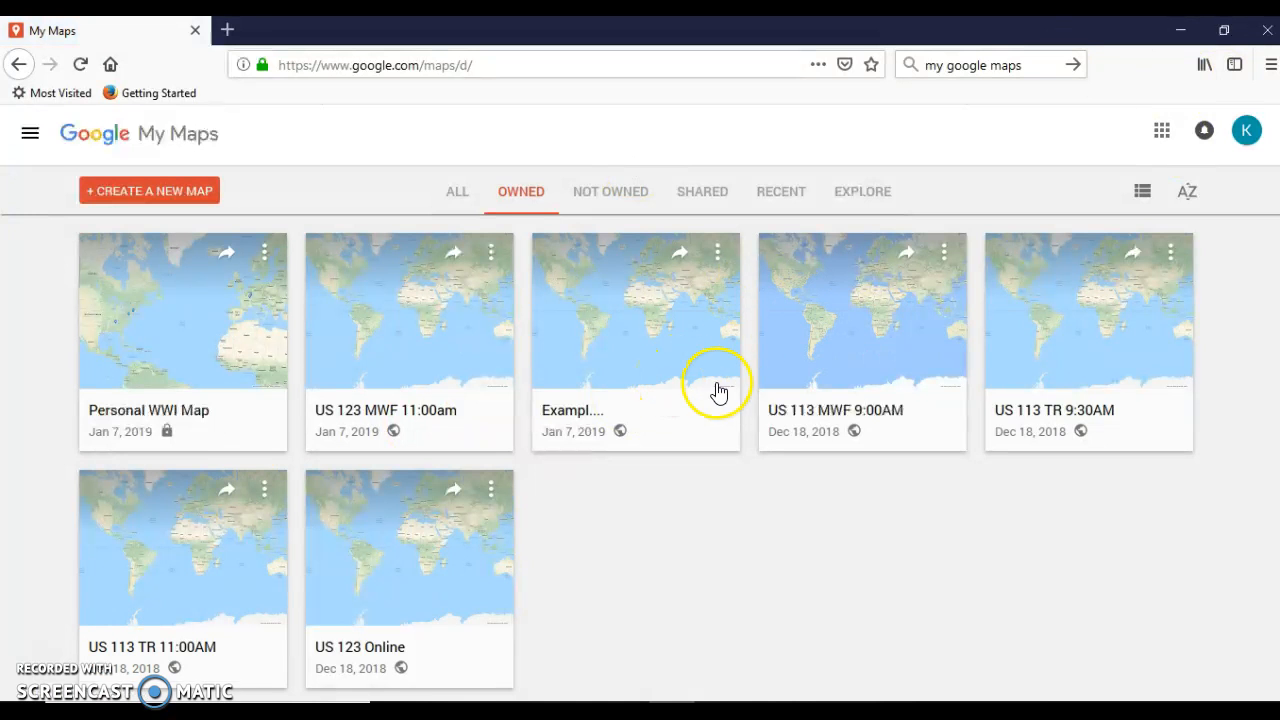
Move the owned map titled "Exampl...." to the trash and confirm its removal
left_click(717, 253)
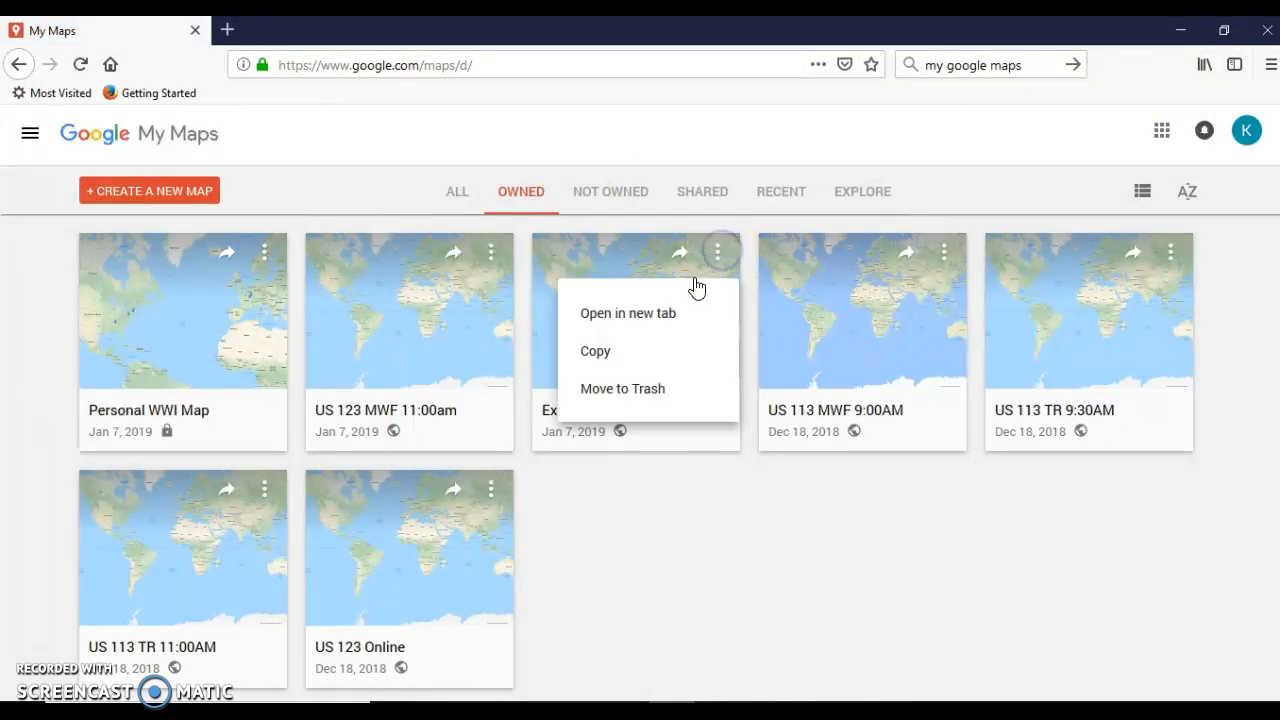
left_click(625, 390)
left_click(768, 497)
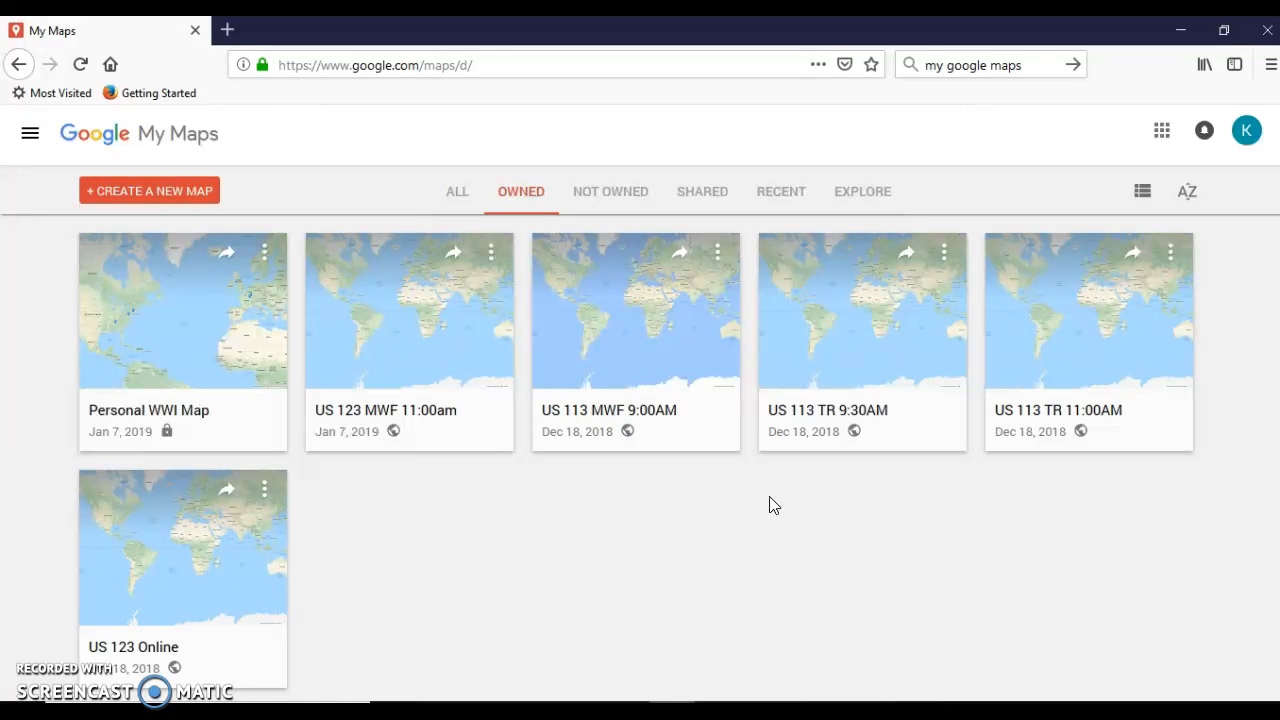
Create a new map and add three more layers to it
left_click(149, 191)
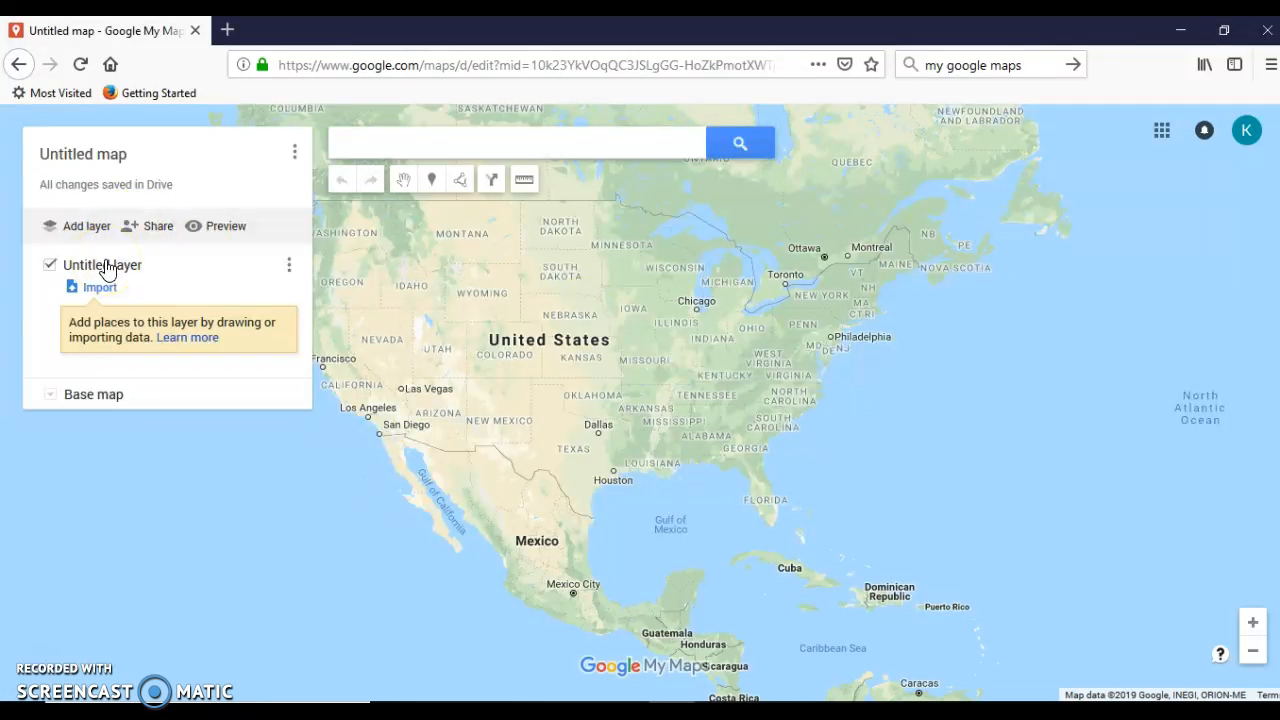
left_click(88, 229)
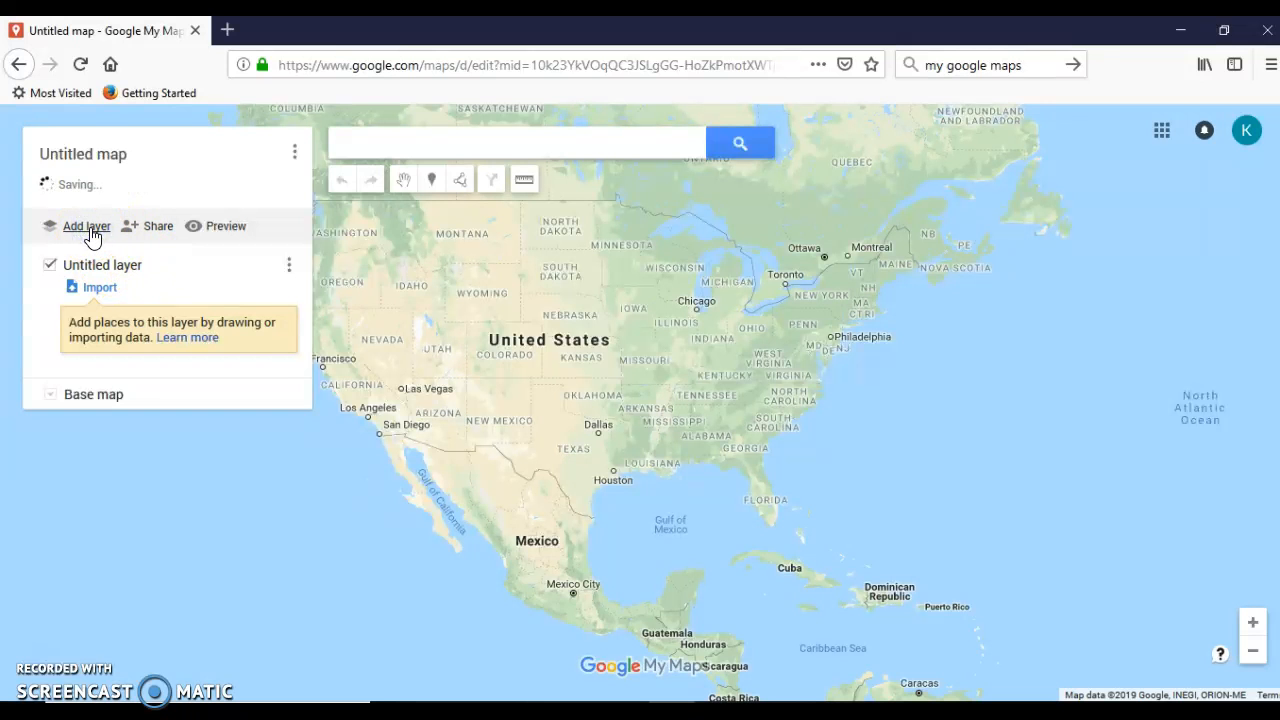
left_click(88, 229)
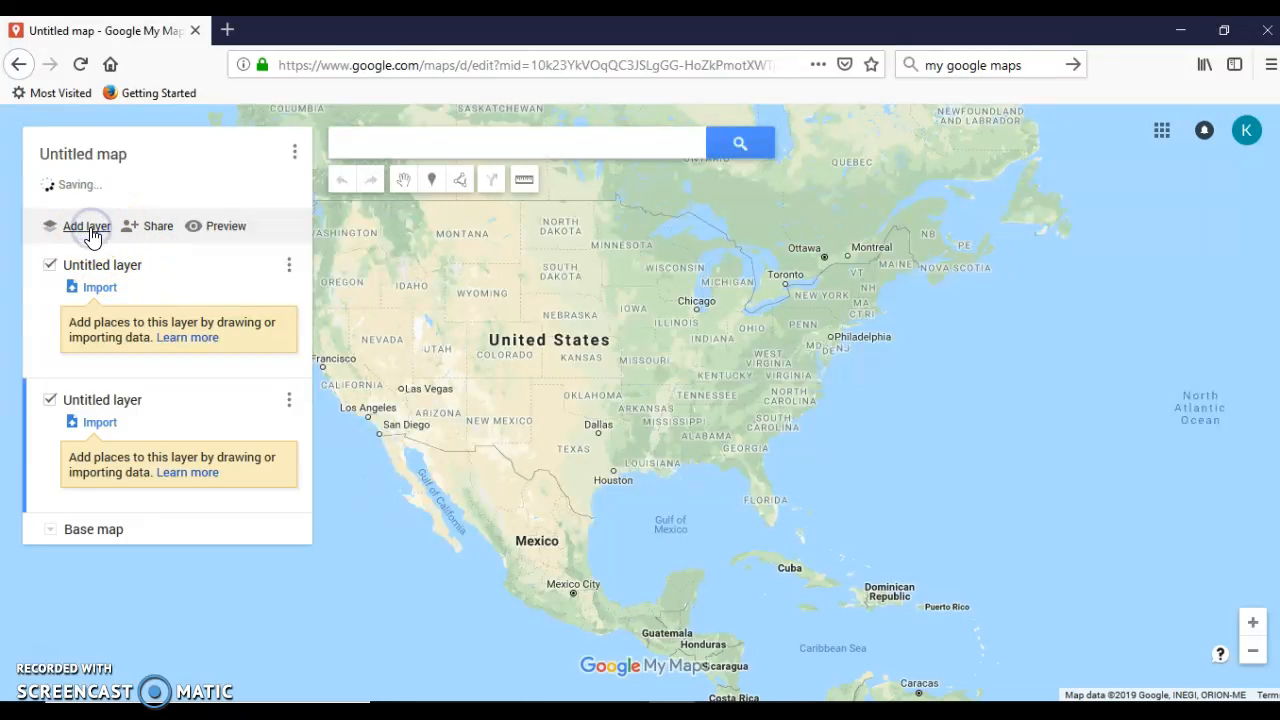
left_click(88, 229)
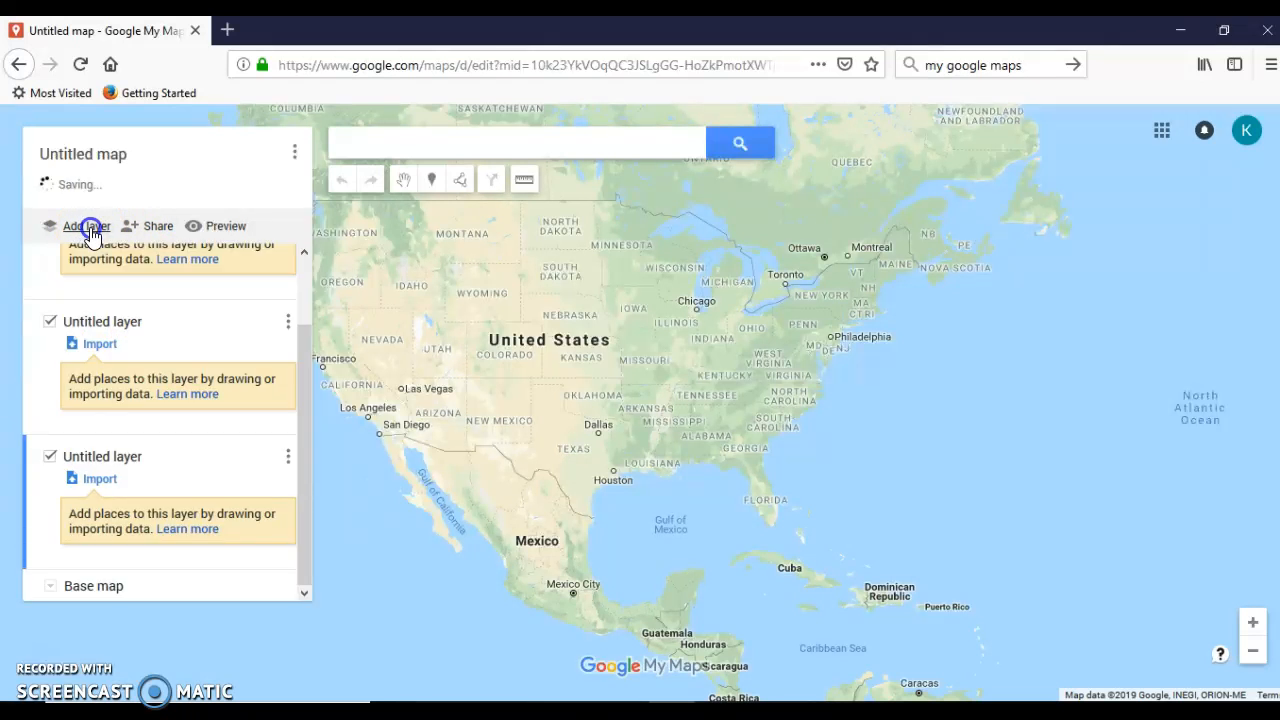
Rename the first untitled layer at the start of the layer list as People
left_click_drag(303, 337, 297, 251)
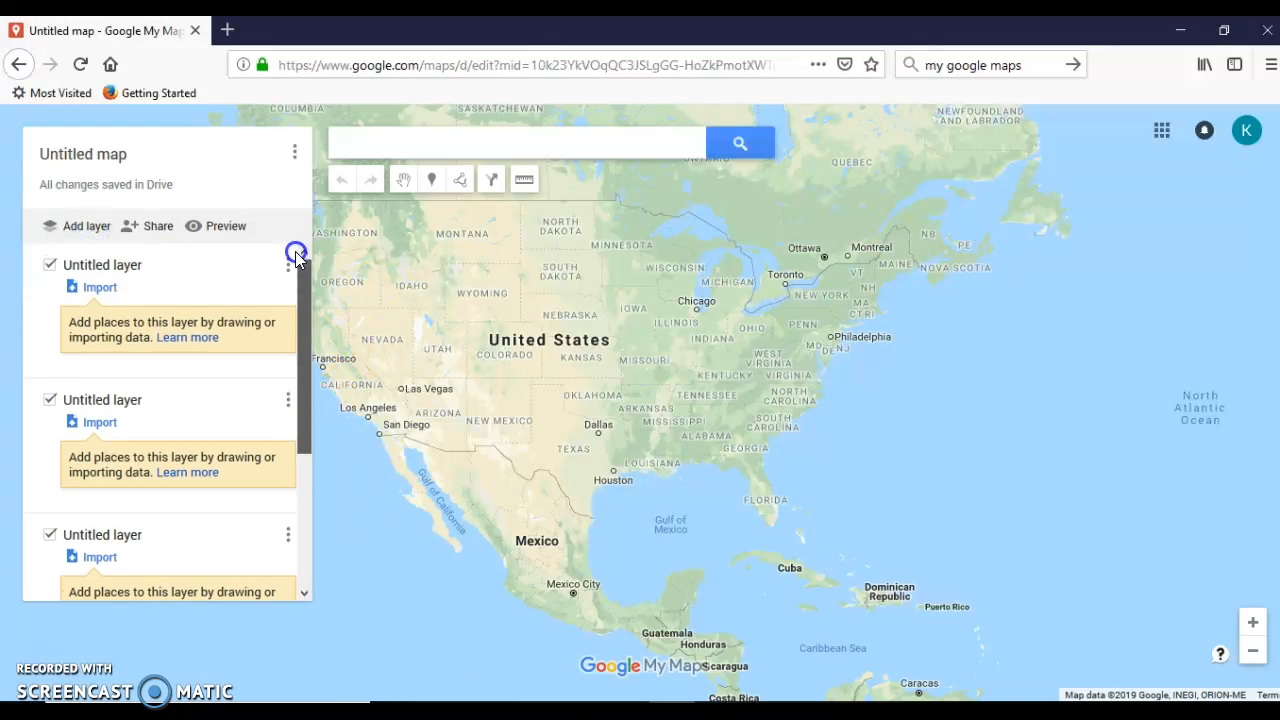
left_click(90, 274)
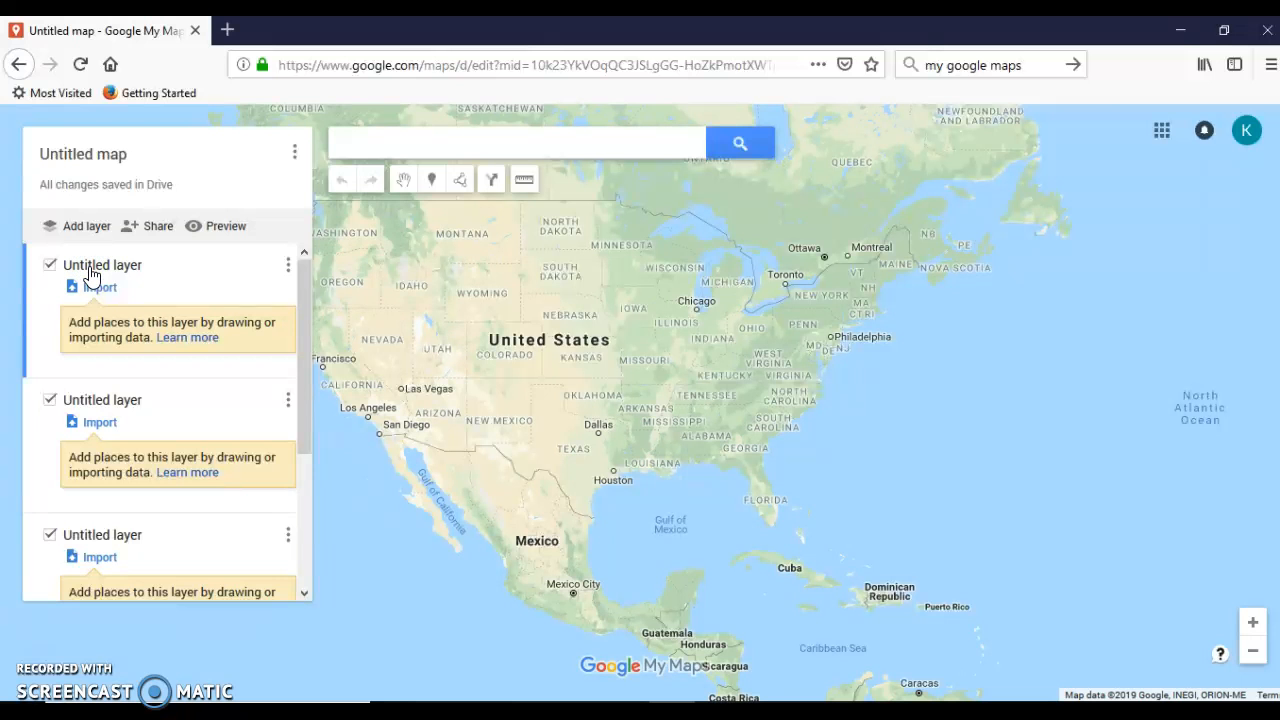
left_click(90, 270)
left_click_drag(584, 402, 479, 402)
left_click(479, 402)
left_click_drag(604, 404, 493, 402)
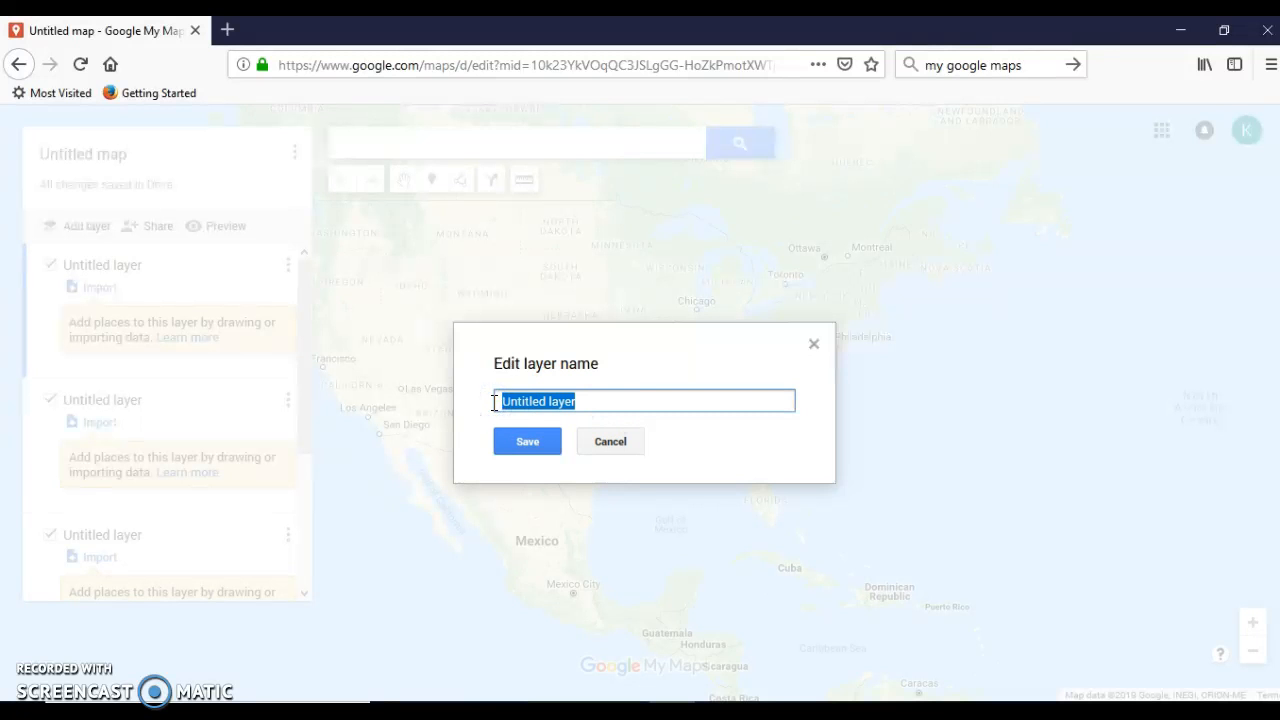
type("People")
left_click(525, 443)
Rename the untitled layer directly below People as Place
left_click(110, 402)
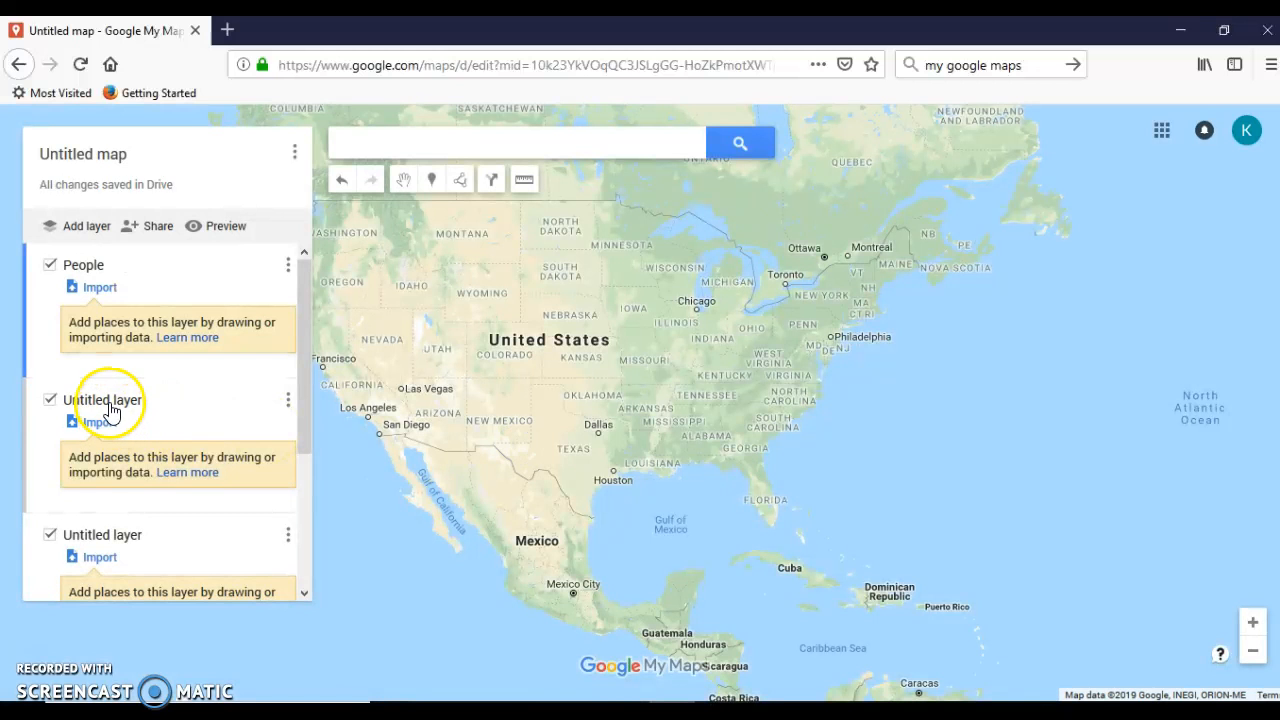
type("Place")
key("Return")
Rename the untitled layer directly below Place as Event, replacing the whole default name
left_click(113, 540)
left_click(475, 393)
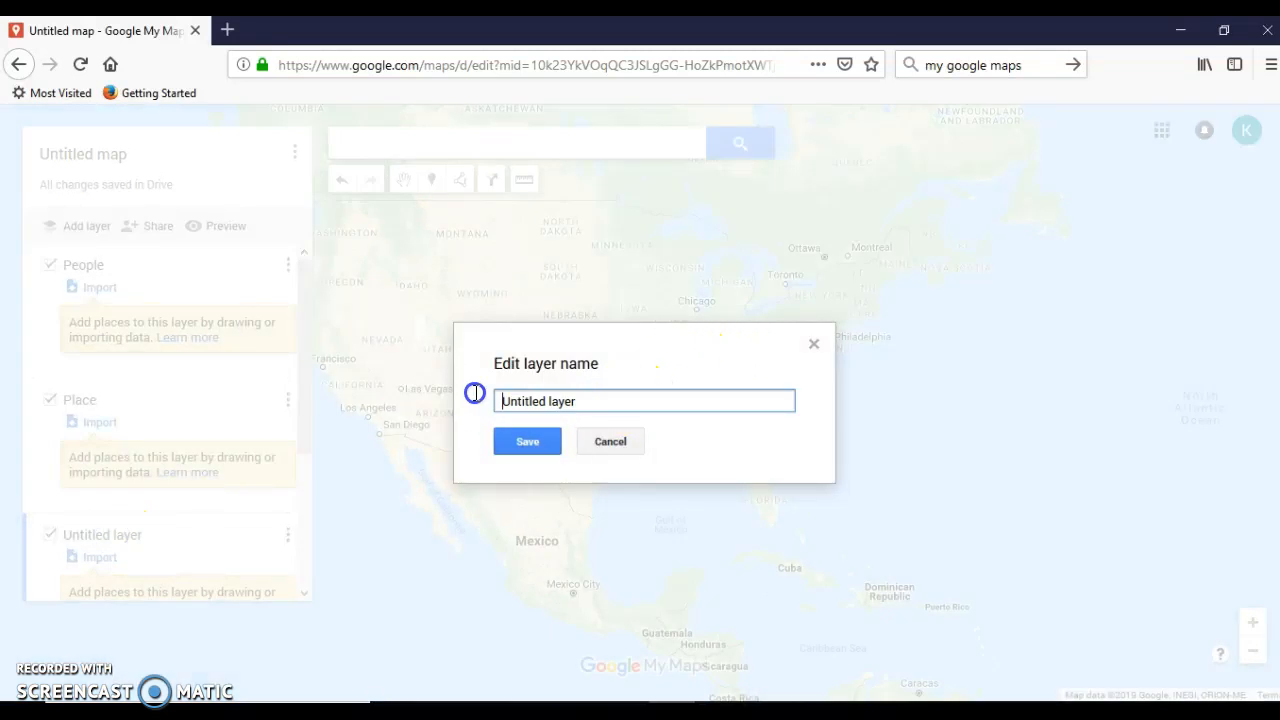
key("Delete")
key("Delete")
key("Delete")
key("Delete")
key("Delete")
key("Delete")
key("Delete")
key("Delete")
key("Delete")
key("Delete")
key("Delete")
key("Delete")
key("Delete")
key("Delete")
key("Return")
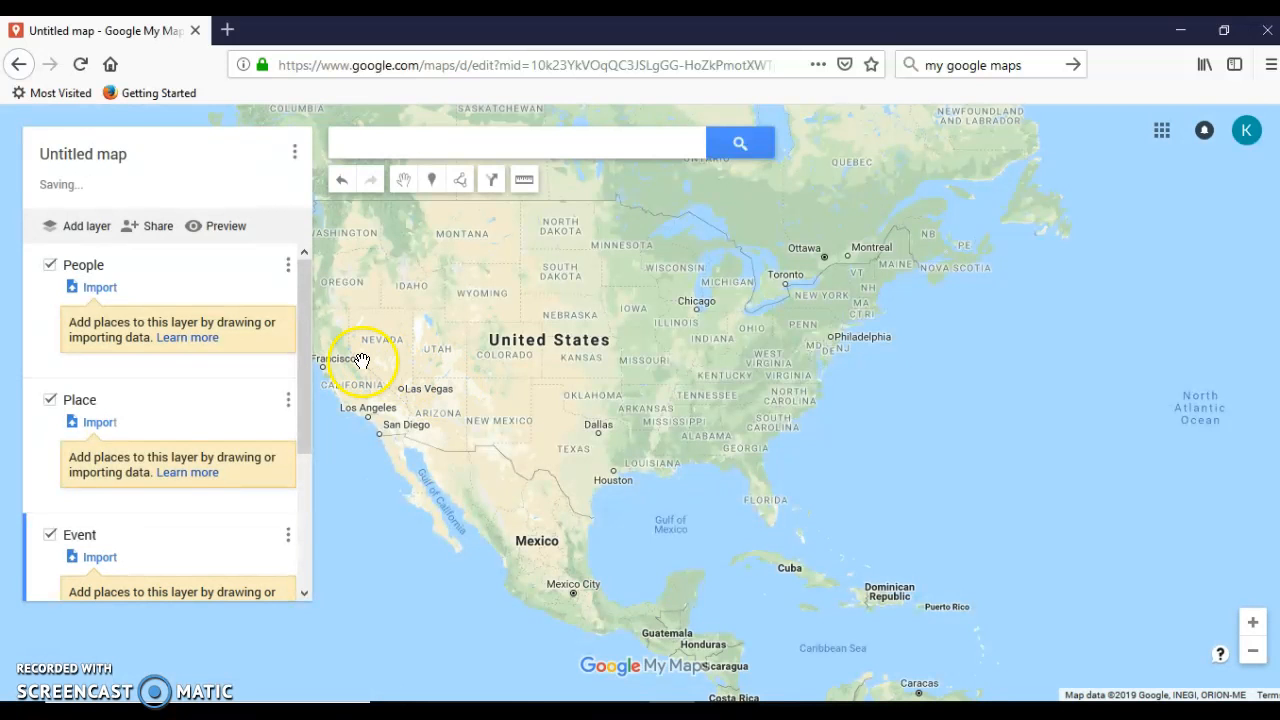
Rename the untitled layer directly below Event as Idea
left_click_drag(305, 363, 298, 514)
left_click(96, 458)
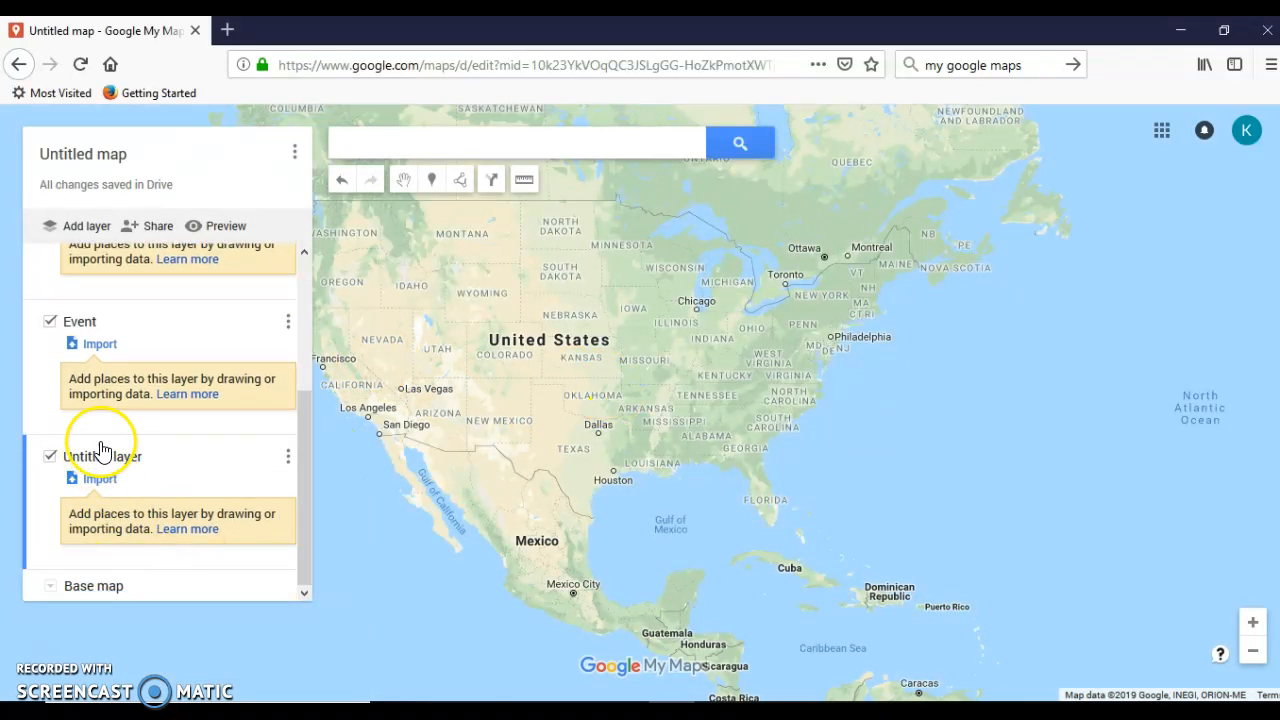
left_click(104, 455)
type("Idea")
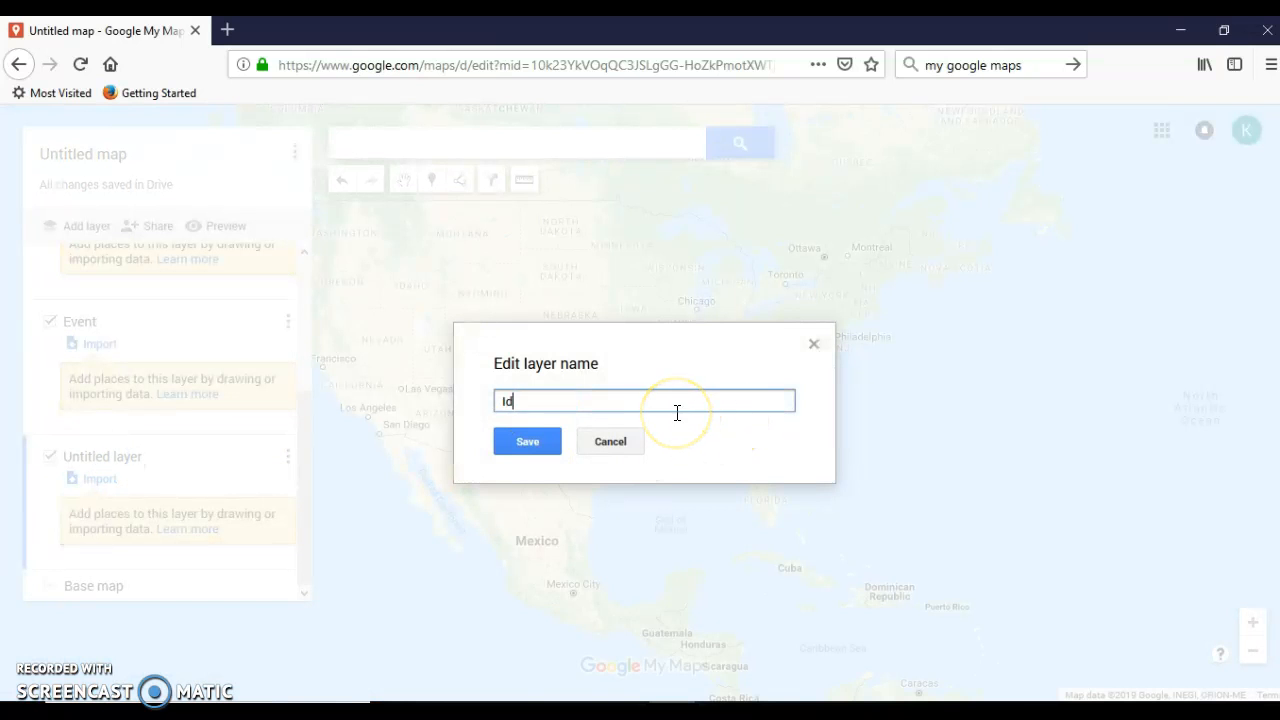
key("Return")
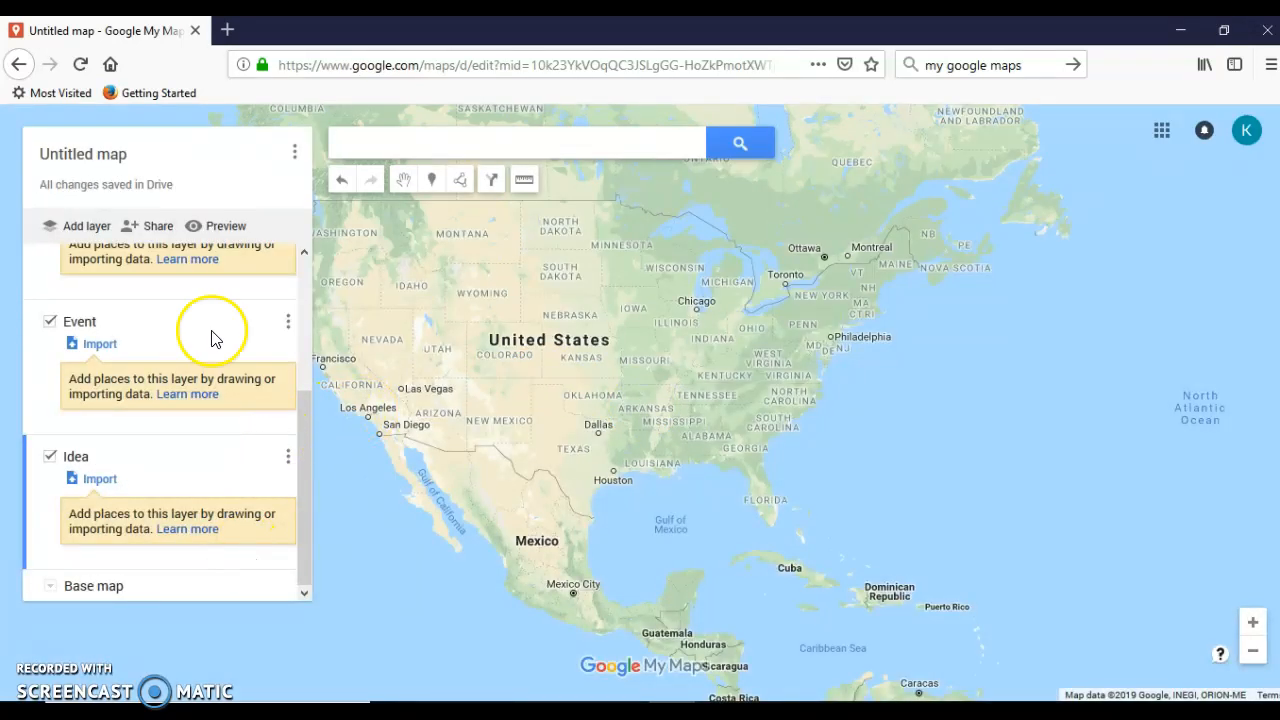
Add two more layers after Idea and rename the first of them as Policy
left_click(86, 227)
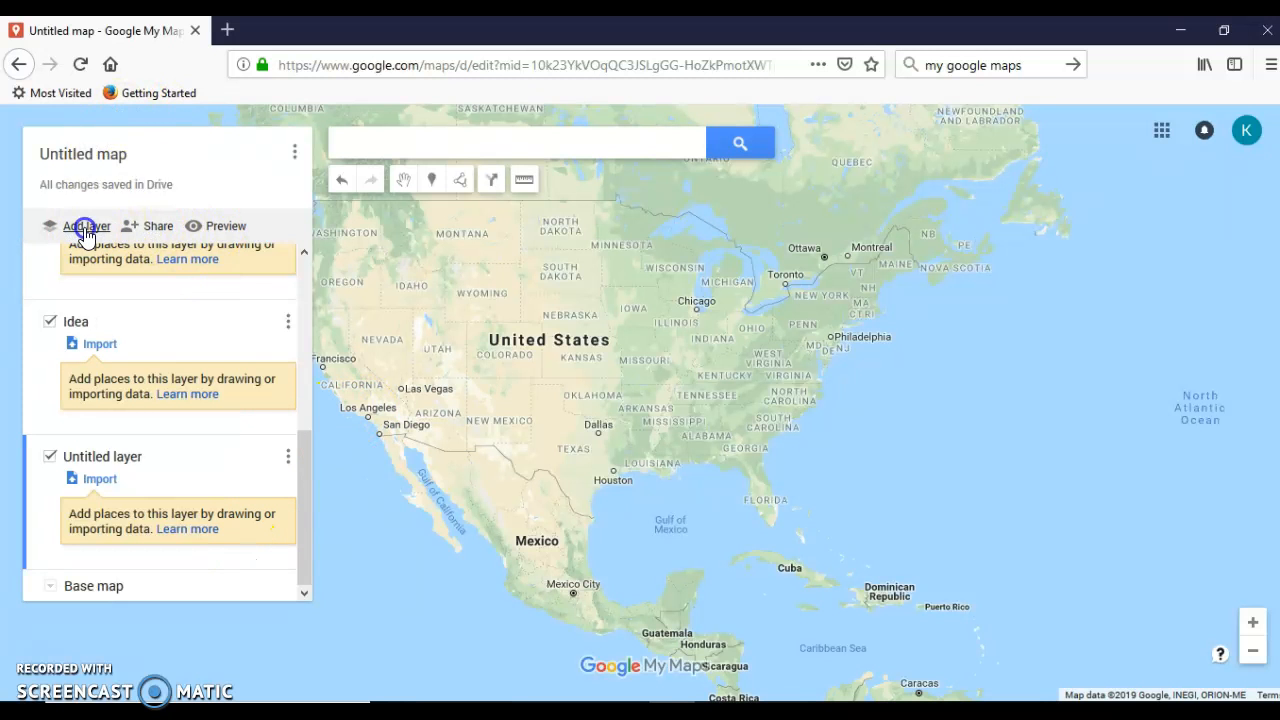
left_click(86, 227)
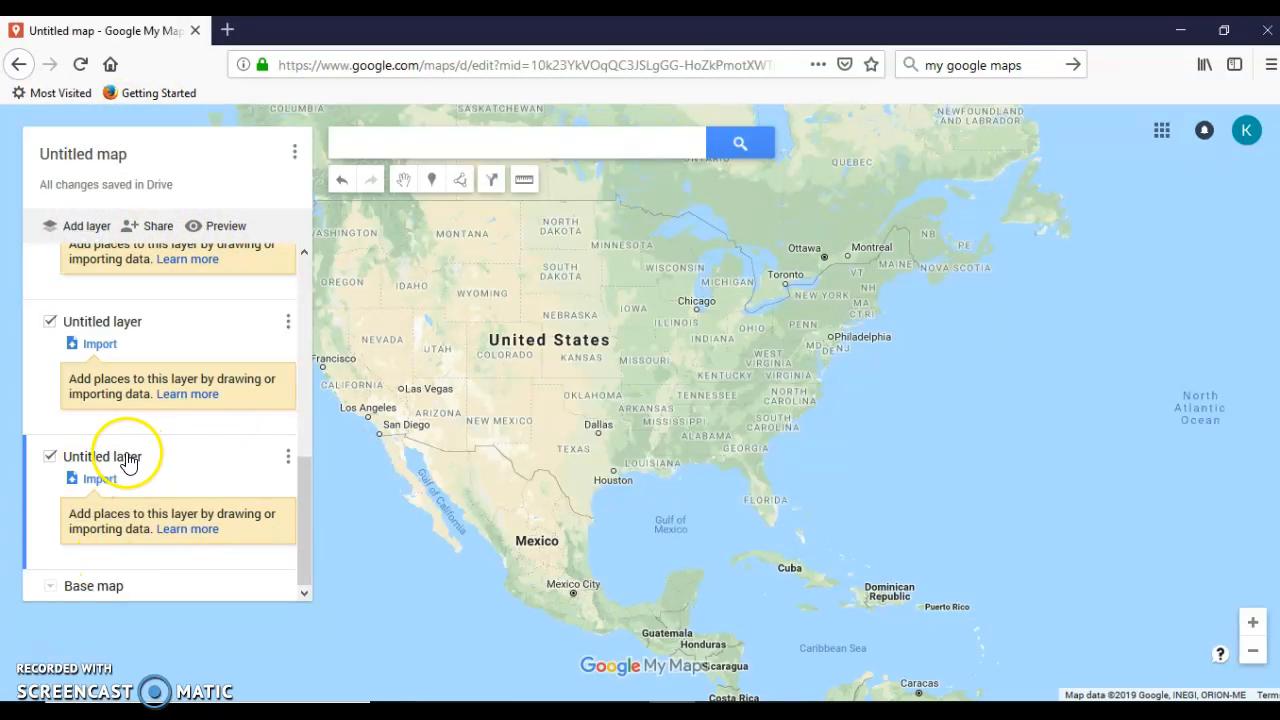
left_click(126, 324)
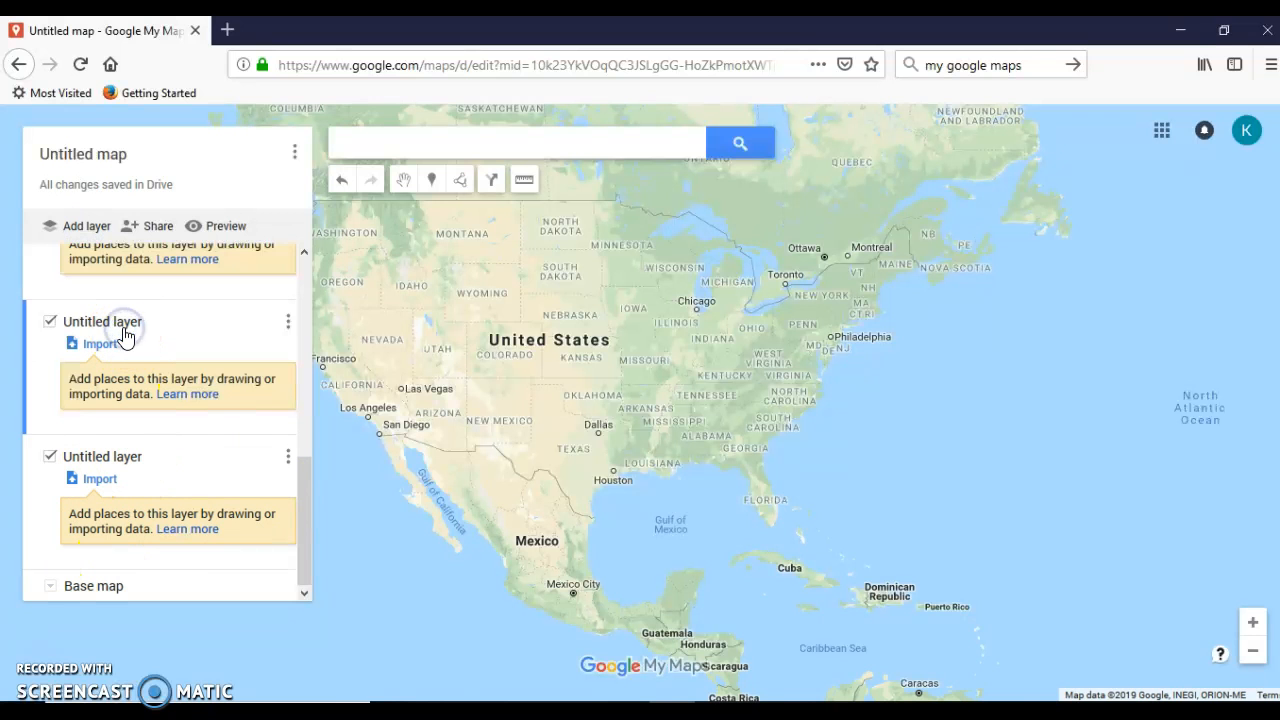
left_click(136, 331)
left_click(646, 397)
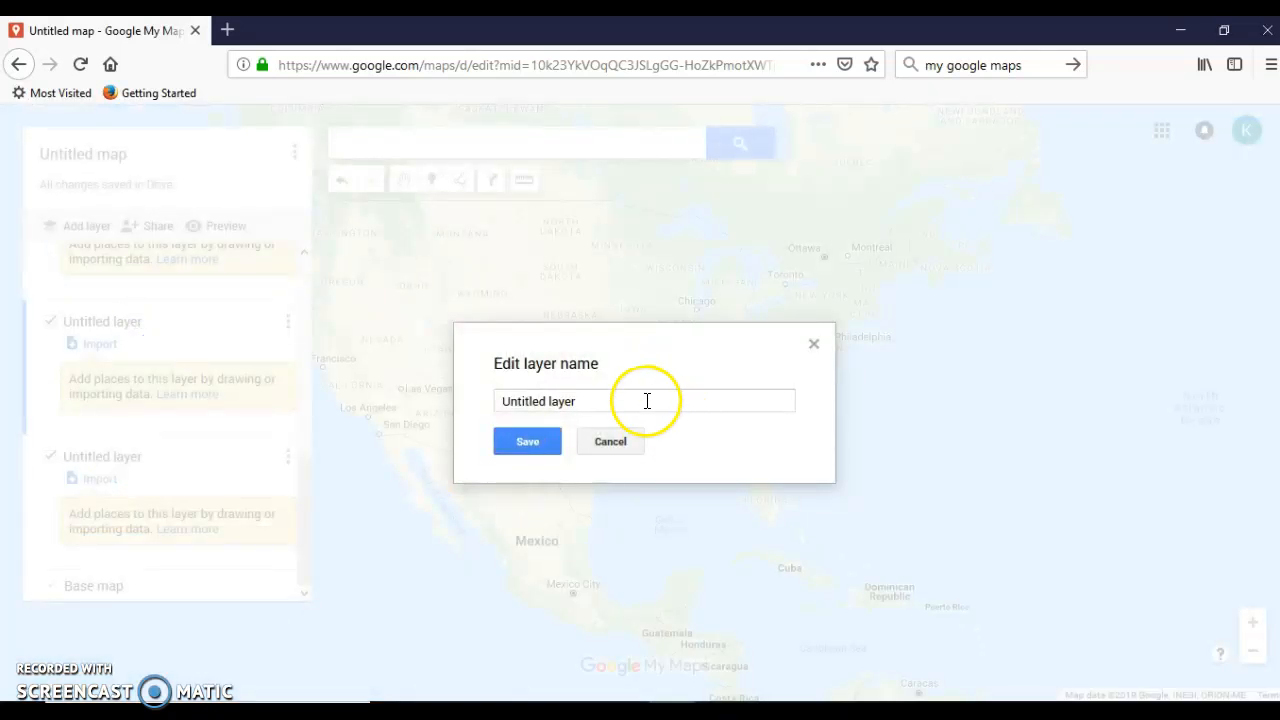
key("Delete")
key("Delete")
key("Delete")
key("Delete")
key("Delete")
key("Delete")
key("Delete")
key("Delete")
key("Delete")
key("Delete")
key("Delete")
key("Delete")
key("Delete")
key("Delete")
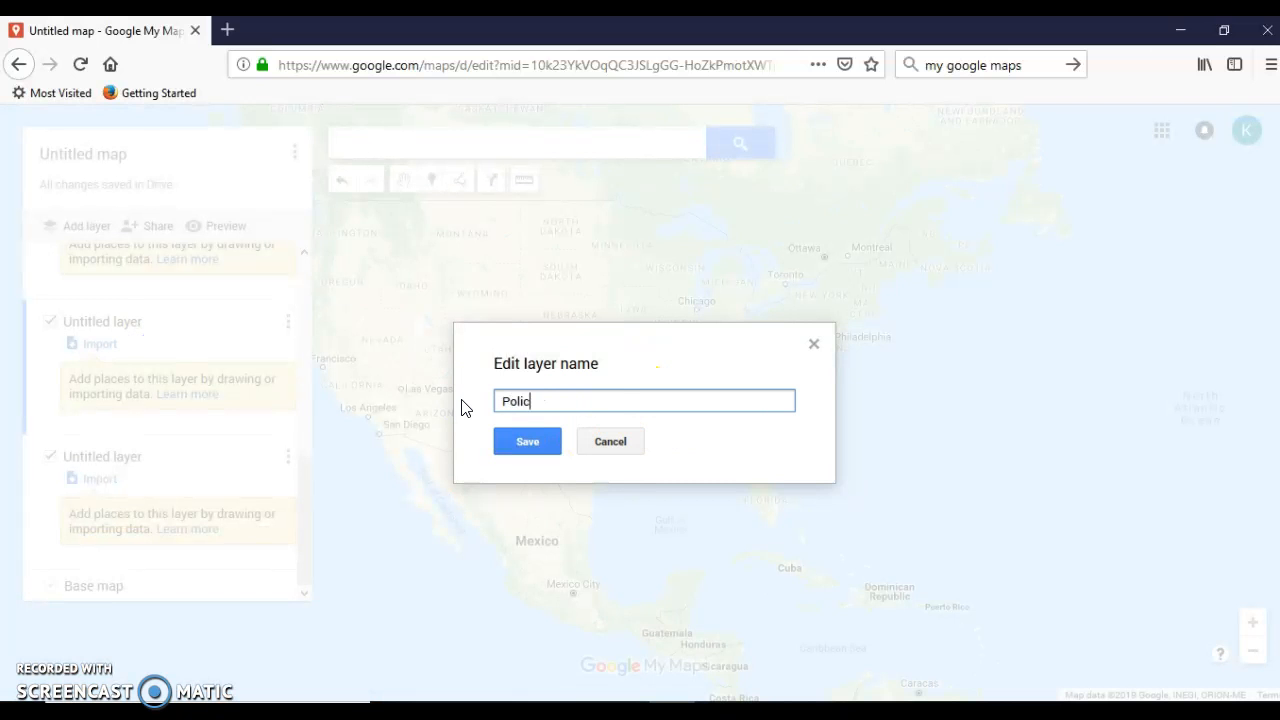
key("Return")
Rename the untitled layer directly below Policy as commodity
left_click(104, 456)
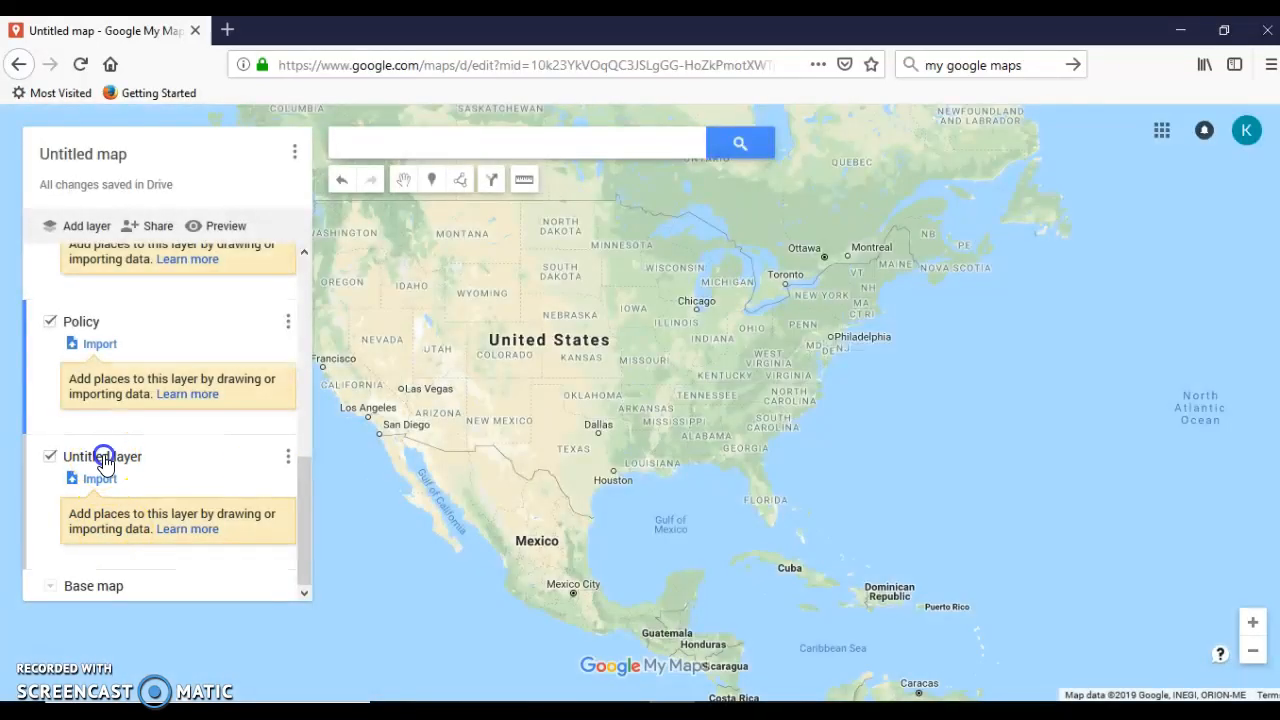
left_click(123, 458)
key("Home")
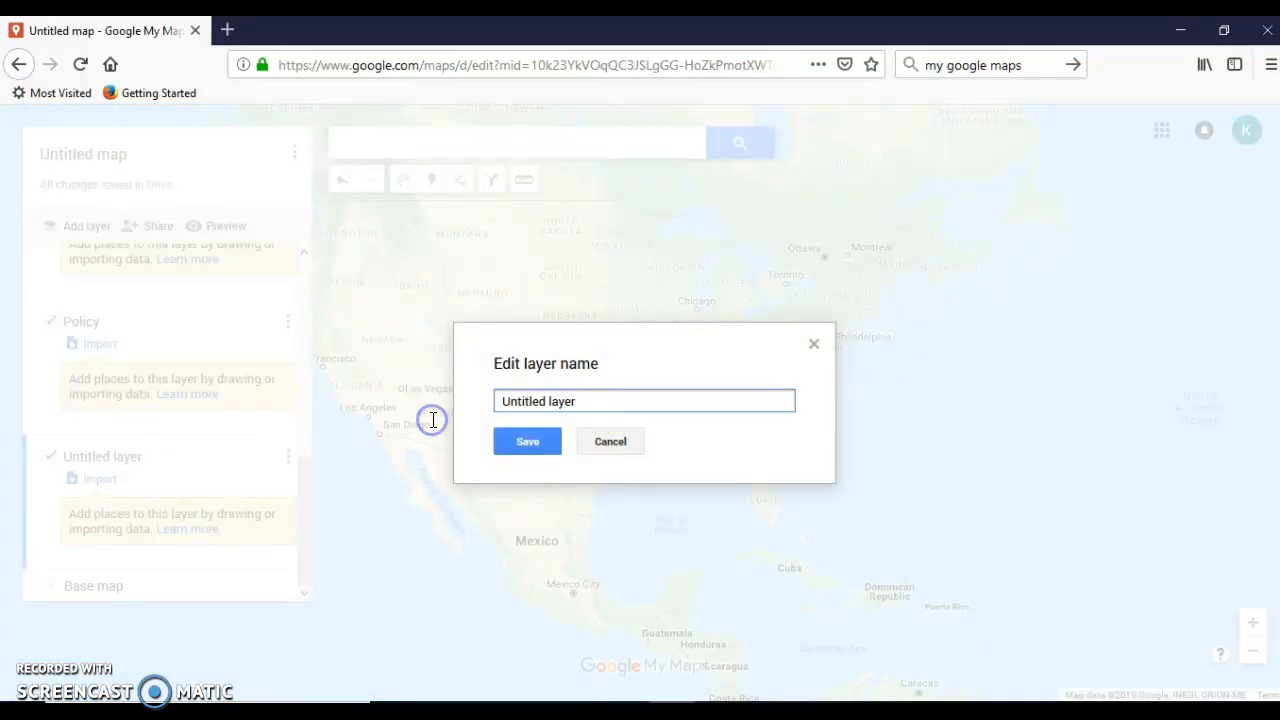
key("ctrl+a")
type("r")
type("ommodity")
key("Return")
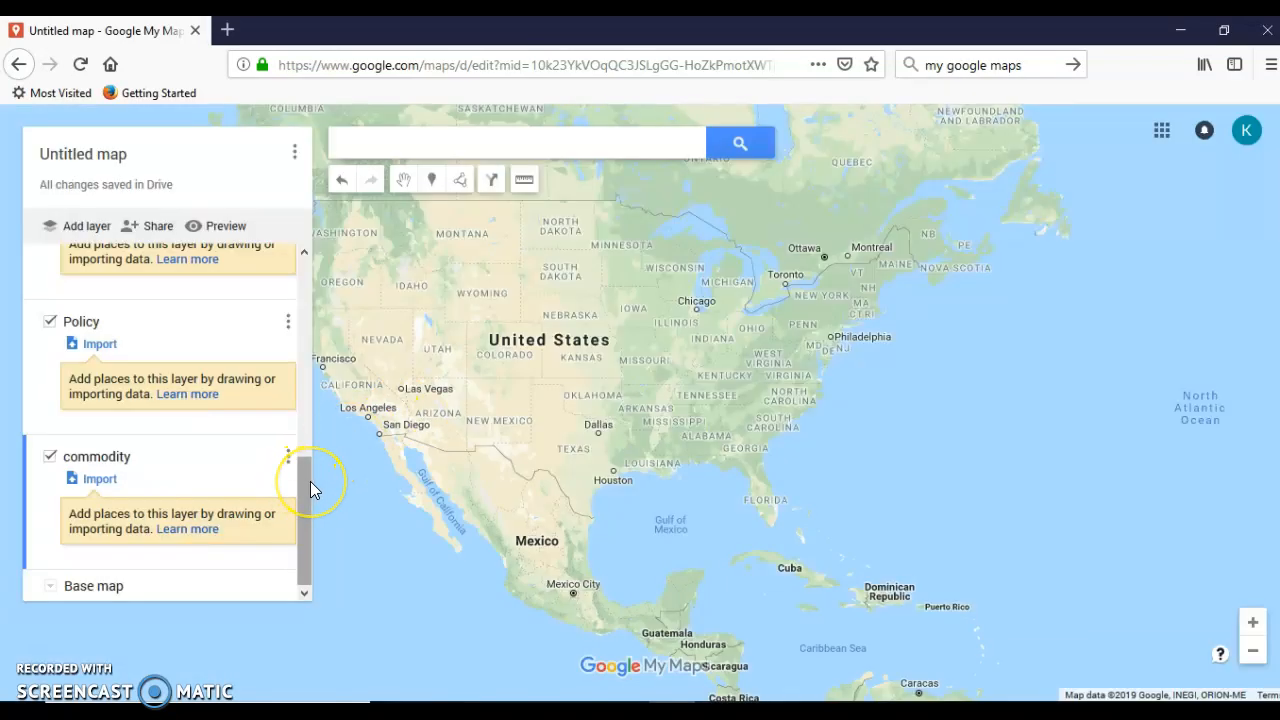
Add one more layer below commodity and rename it as Battle
left_click(97, 223)
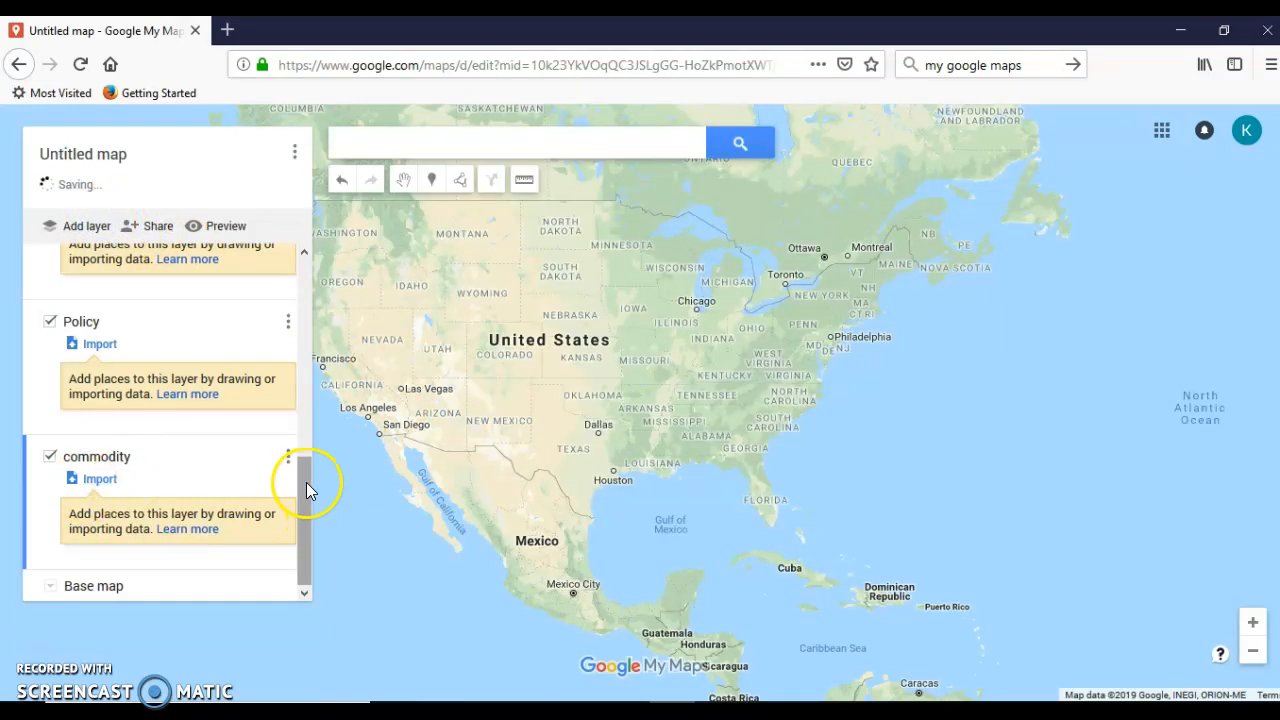
left_click(82, 458)
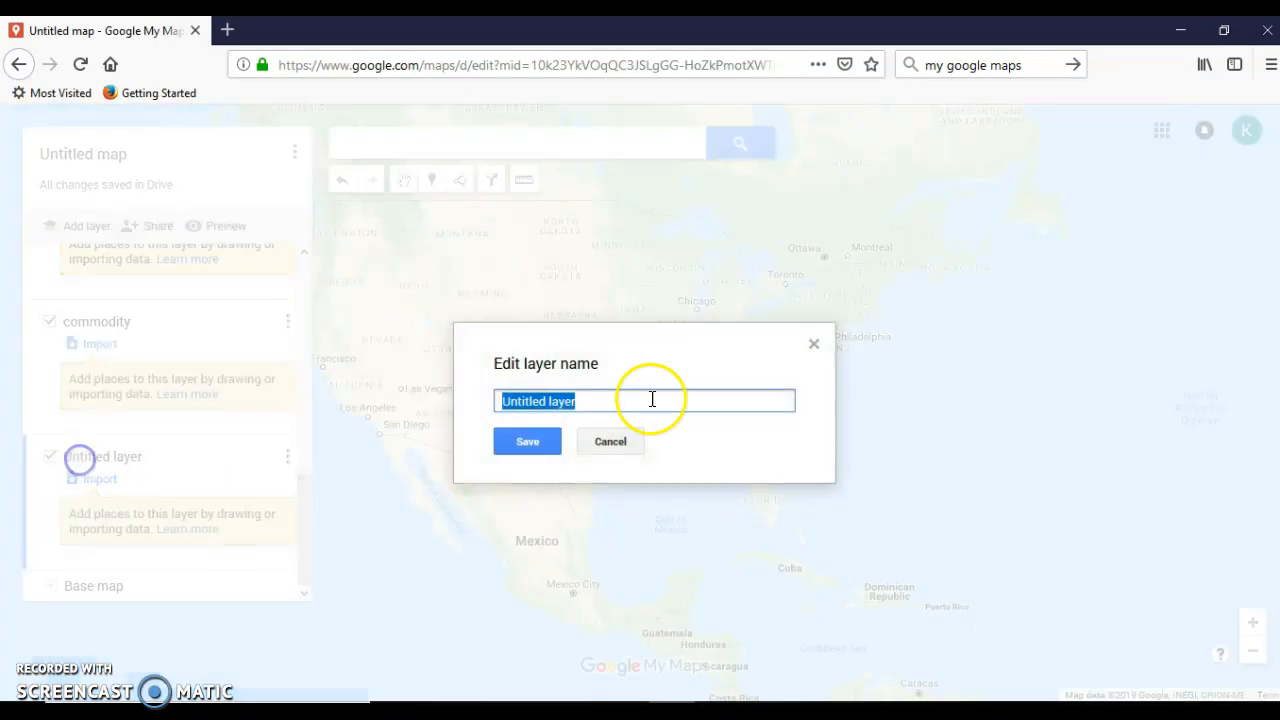
type("Battl")
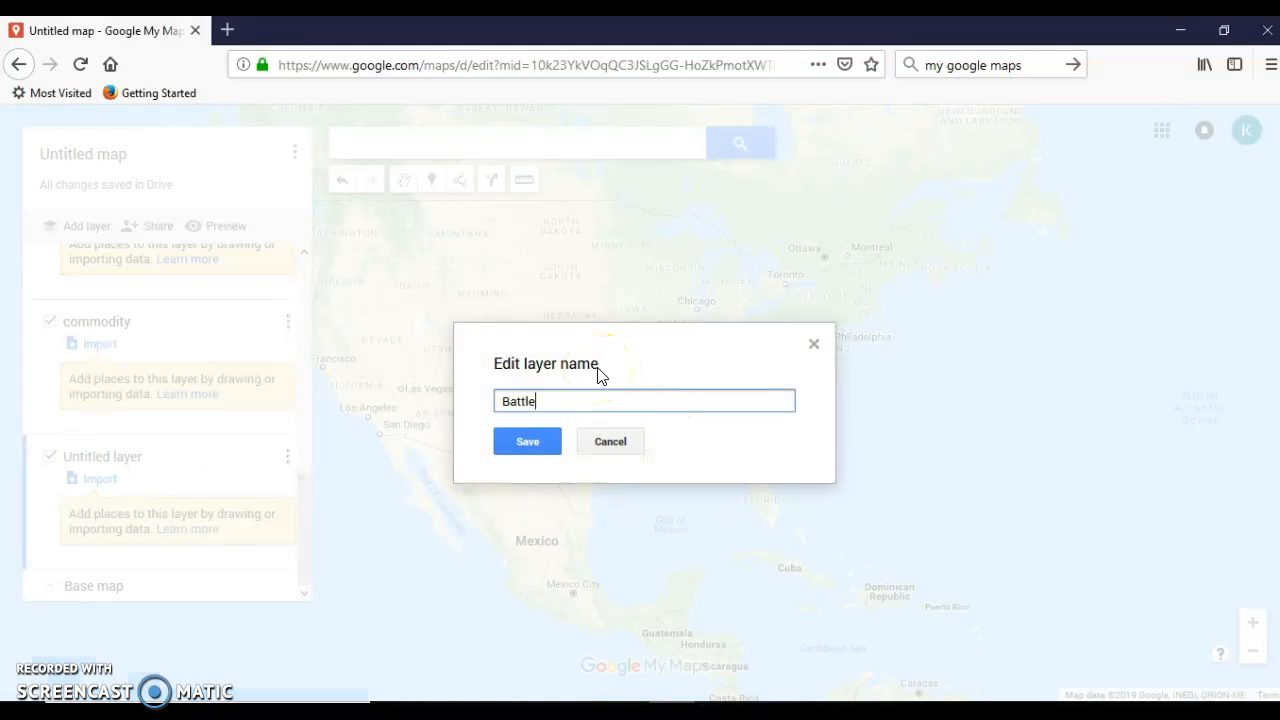
type("e")
key("Return")
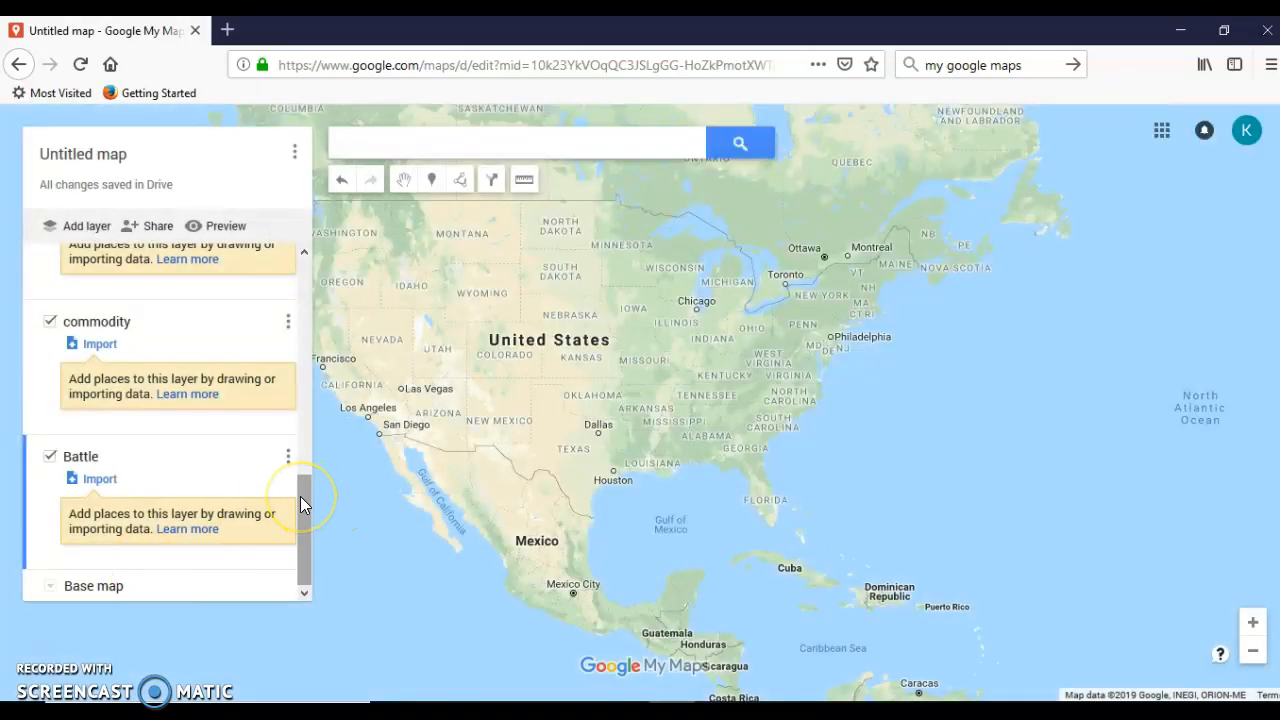
Turn off the visibility of the People and Place layers so they collapse in the layer list
left_click_drag(300, 496, 314, 251)
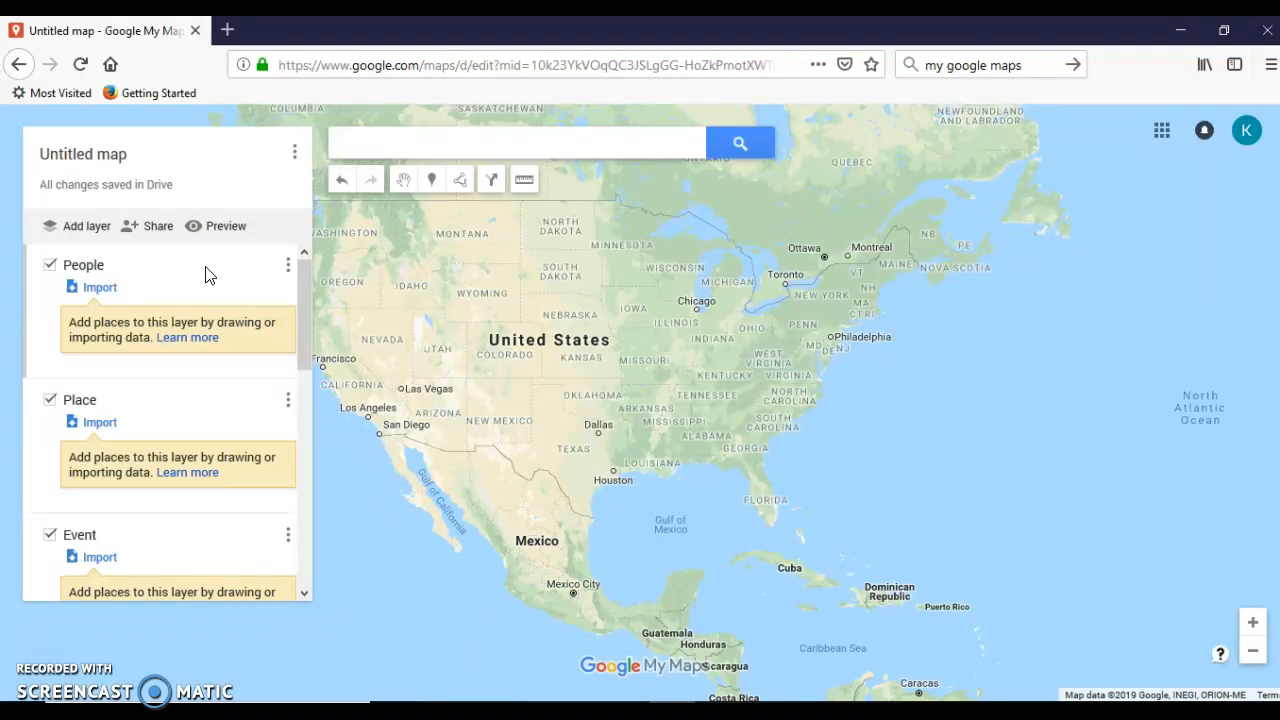
left_click(48, 402)
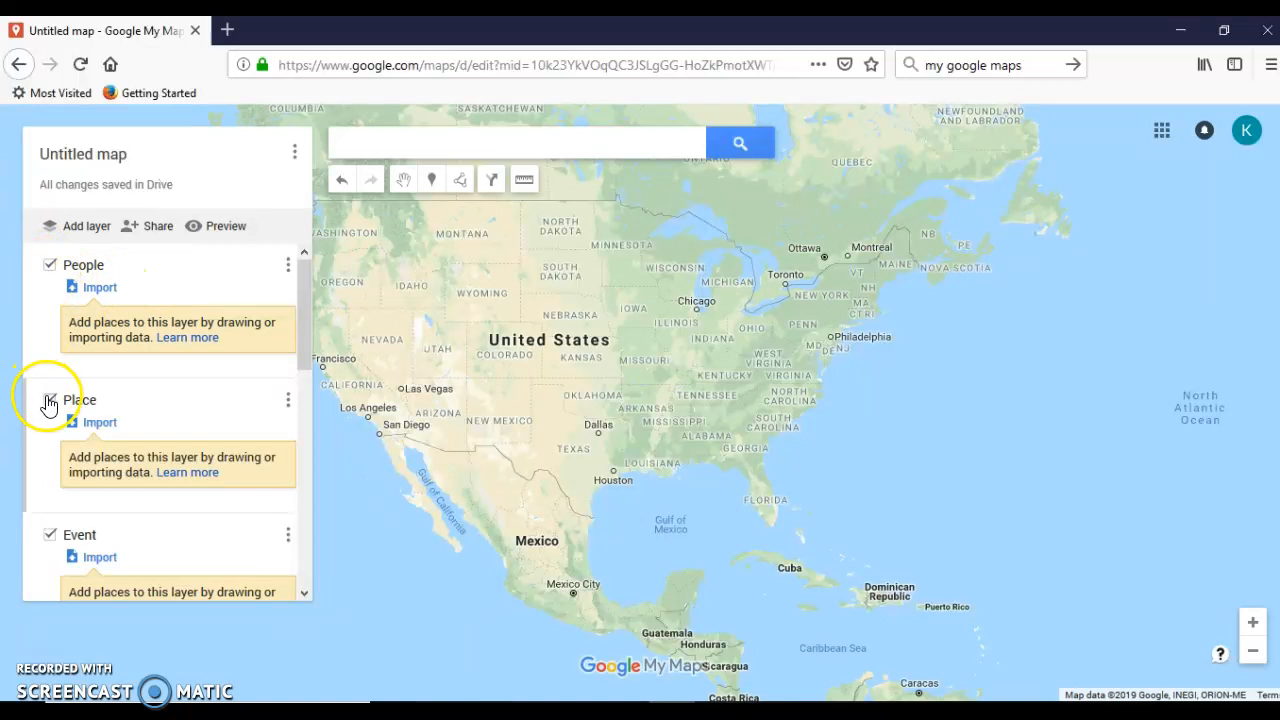
left_click(47, 268)
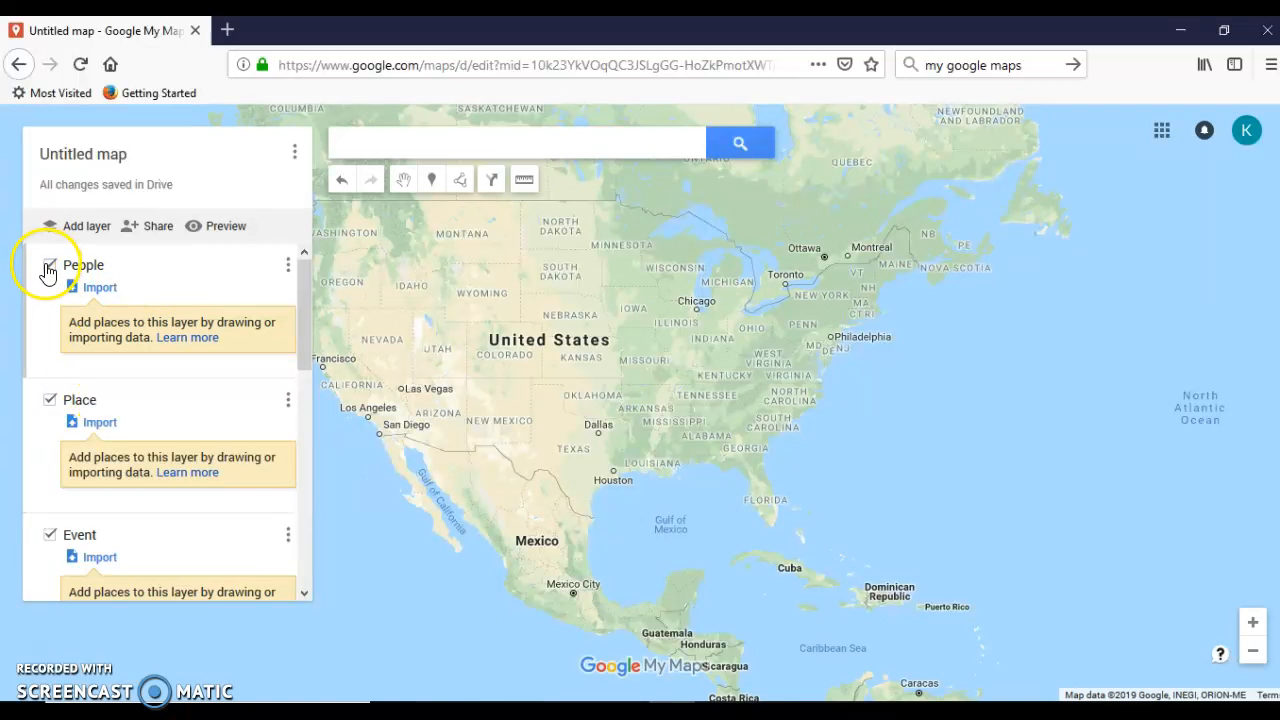
left_click(47, 268)
left_click(48, 305)
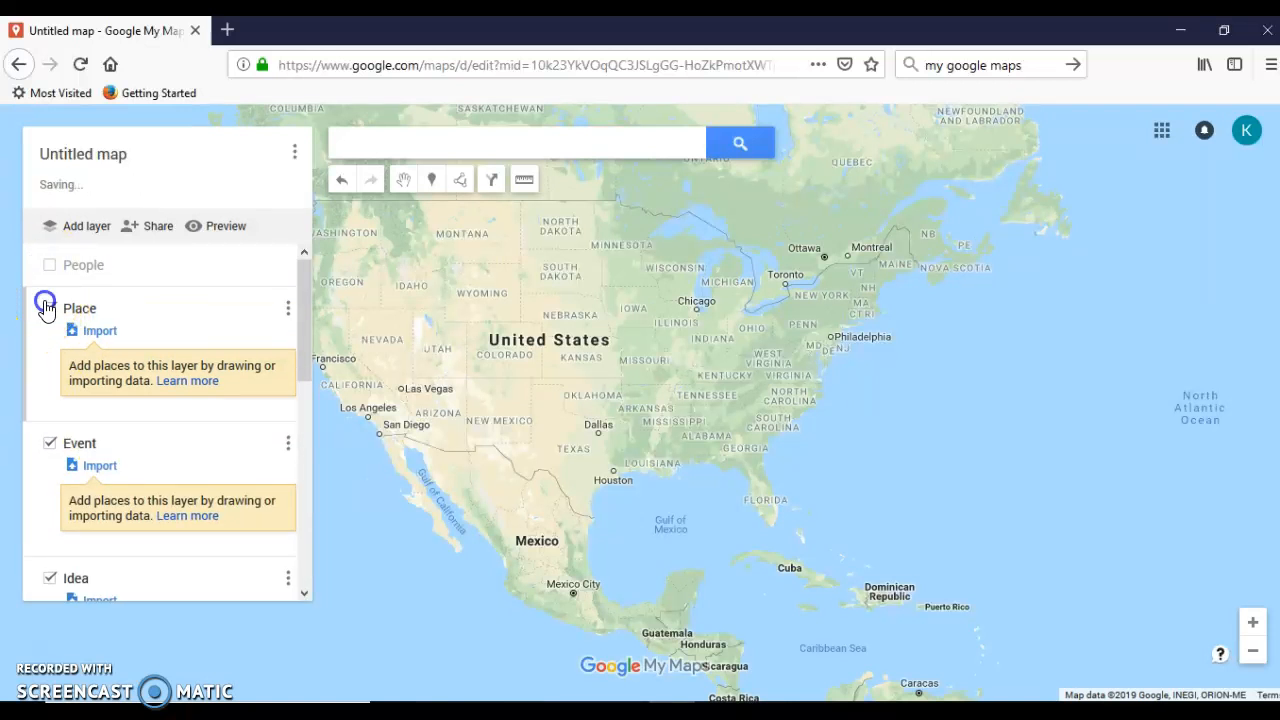
Turn off the visibility of the Event, Idea, Policy, commodity and Battle layers so all layers are collapsed
left_click(53, 354)
left_click(50, 398)
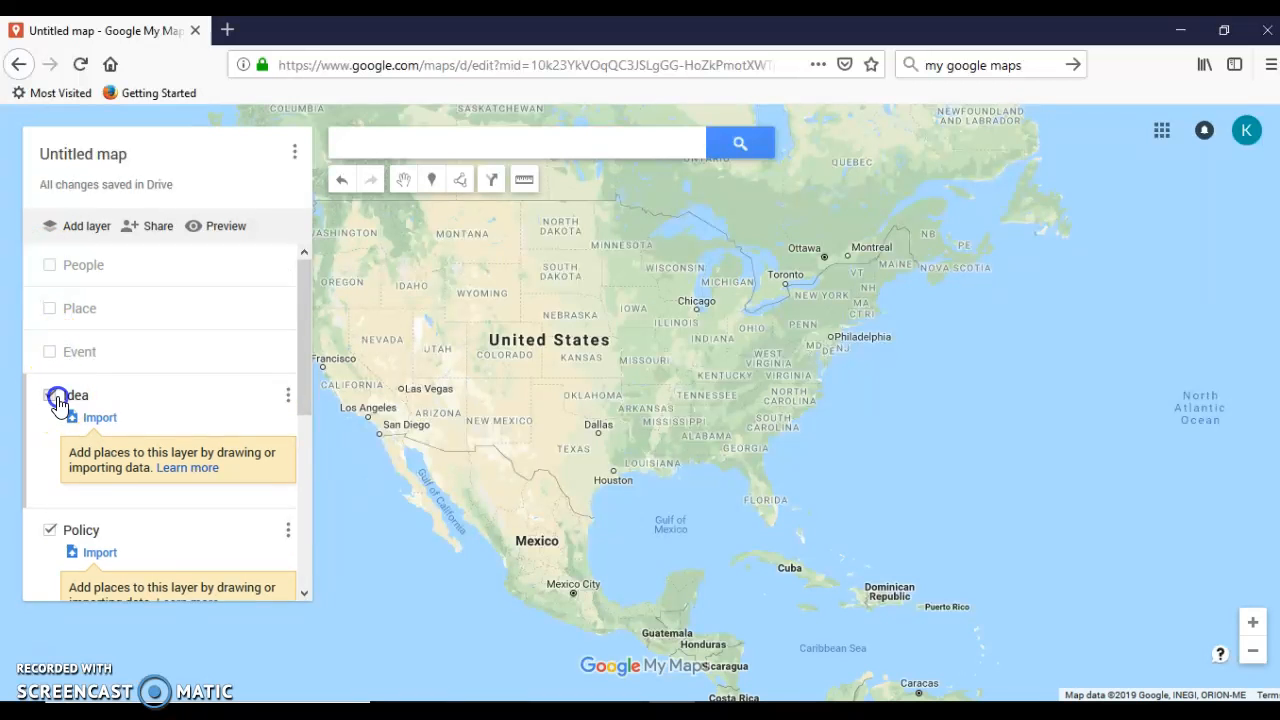
left_click(51, 440)
left_click(51, 484)
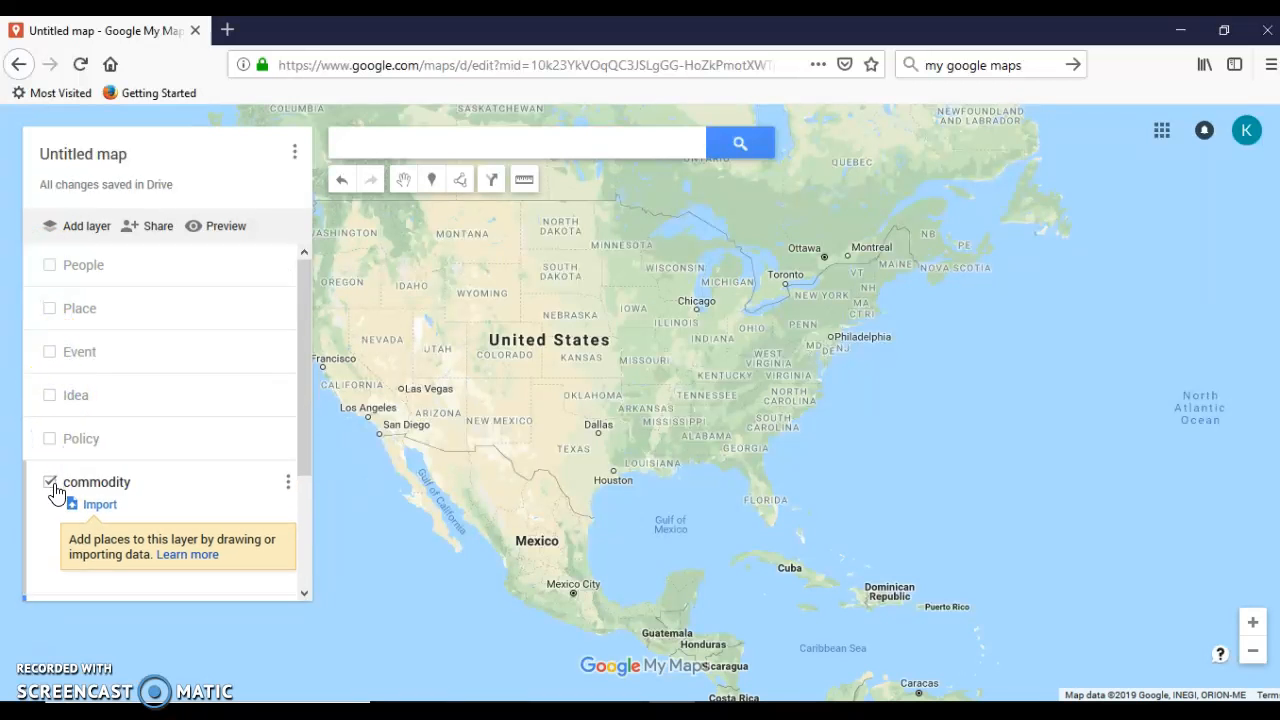
left_click(53, 528)
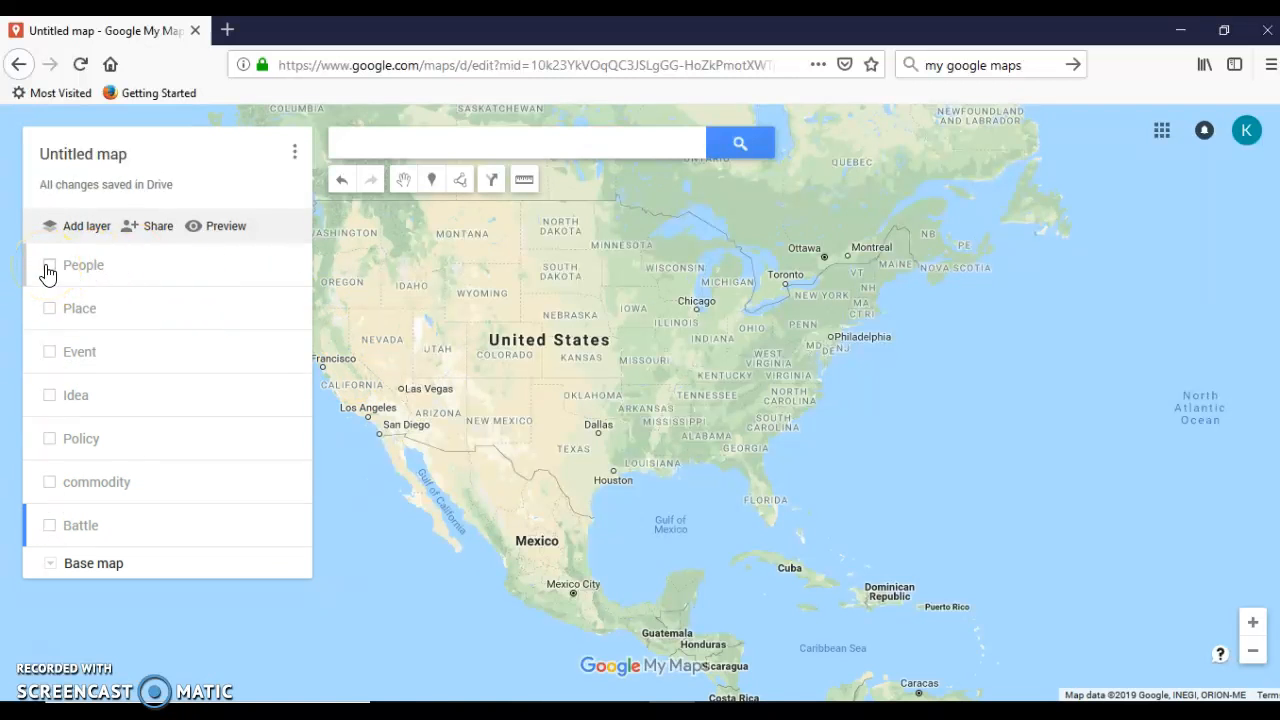
Show and rehide the Place and People layers, and open the map title and description for editing without changing them
left_click(51, 309)
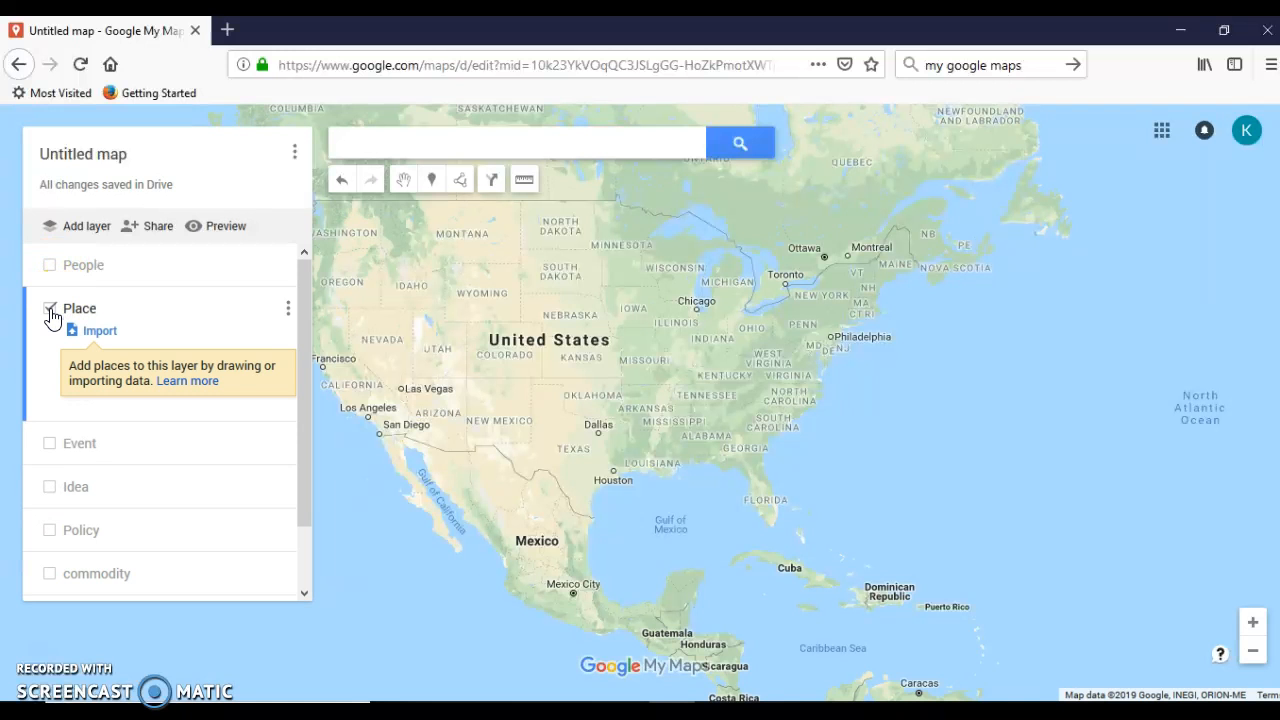
left_click(50, 265)
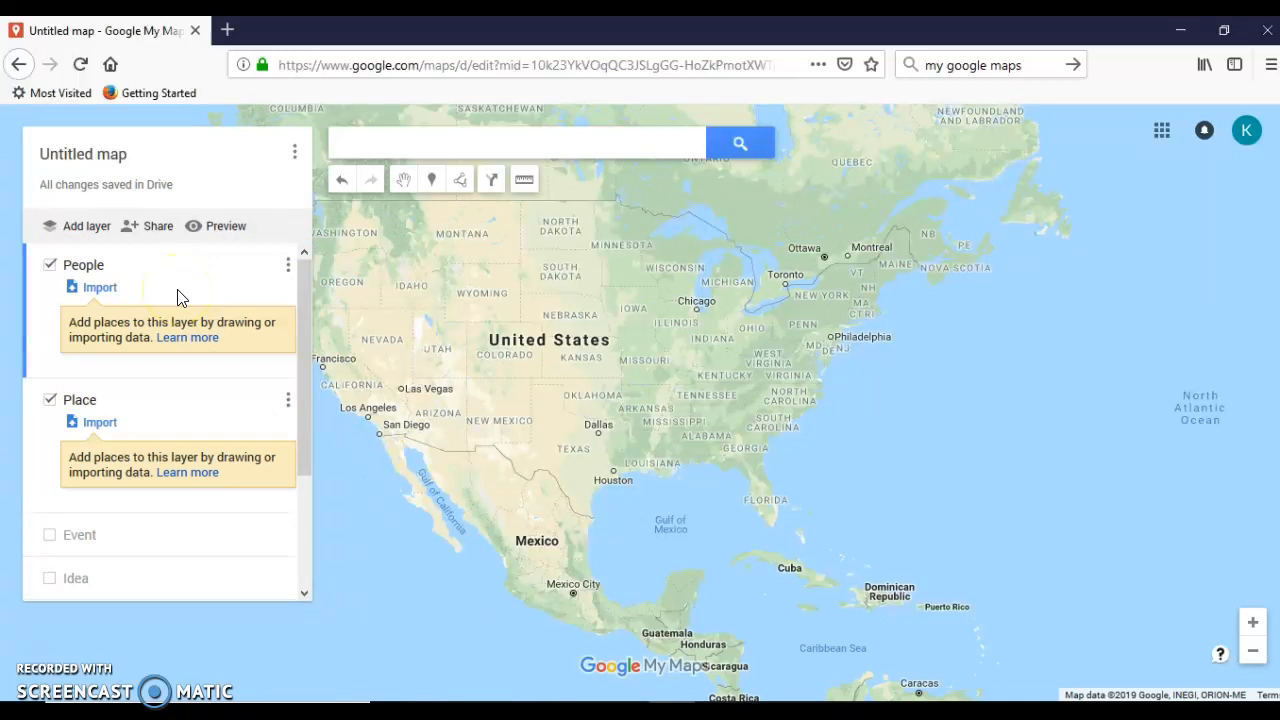
left_click(50, 265)
left_click(49, 312)
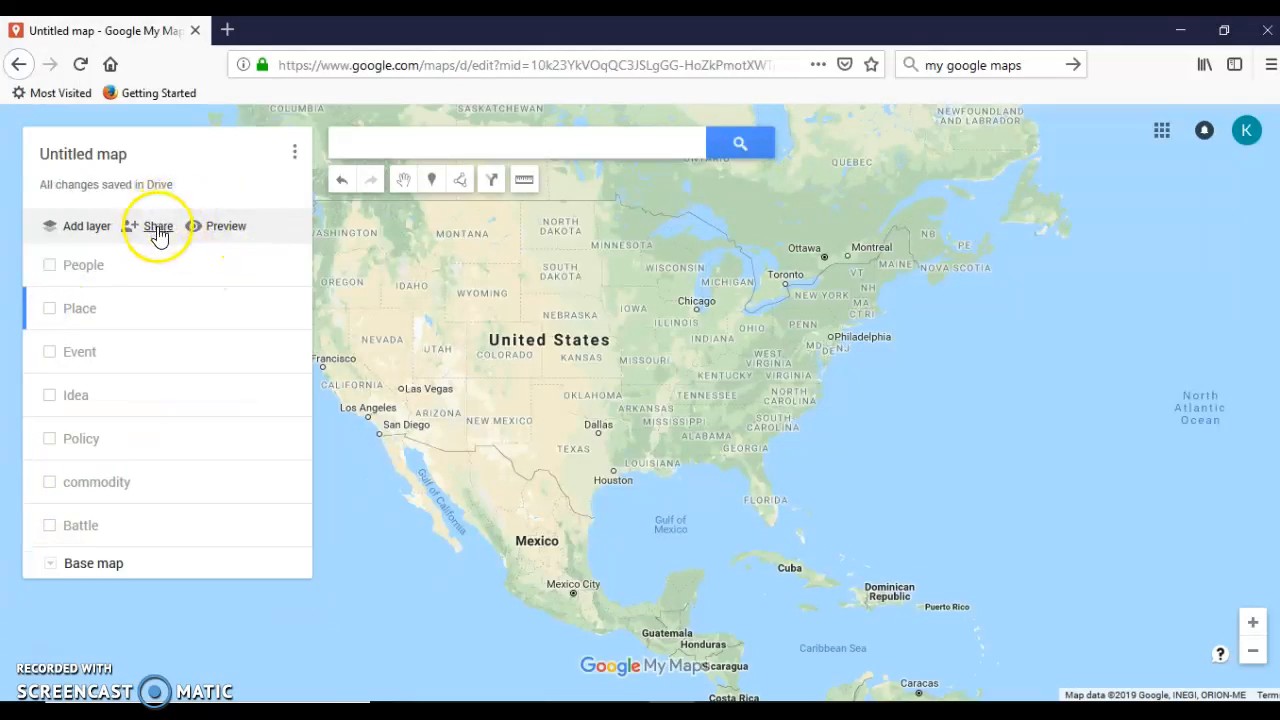
left_click(90, 156)
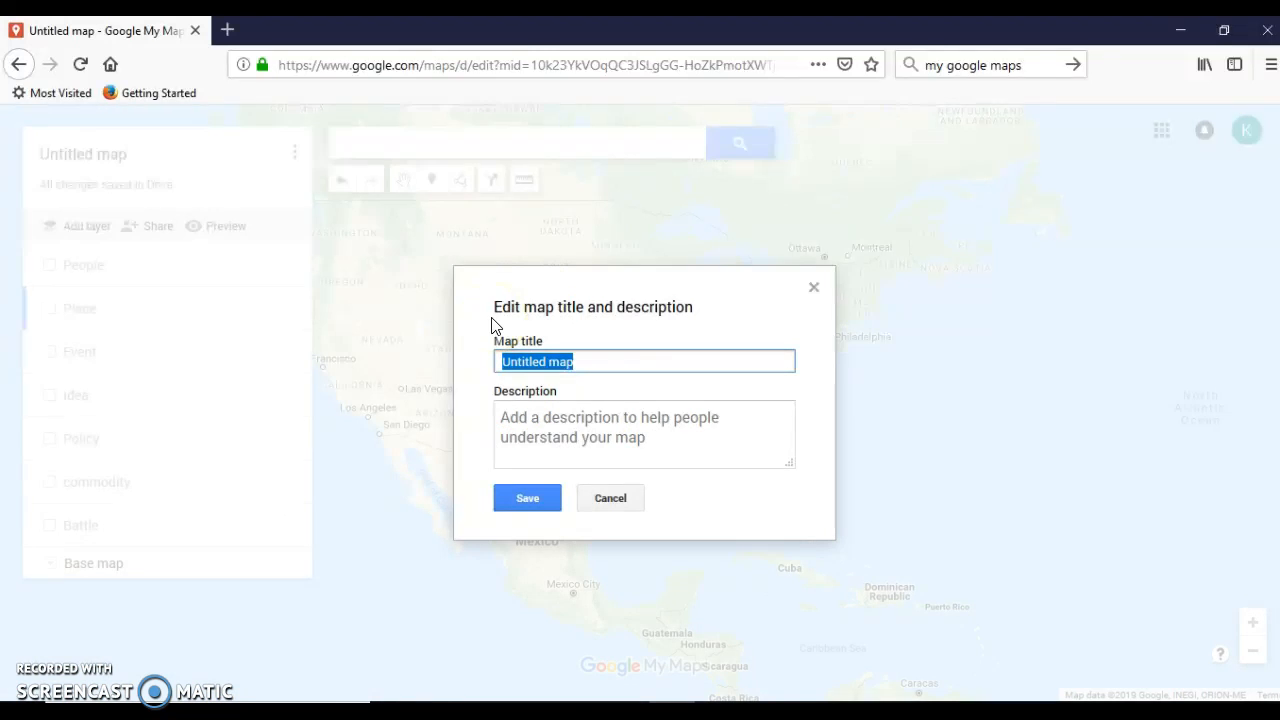
left_click(611, 499)
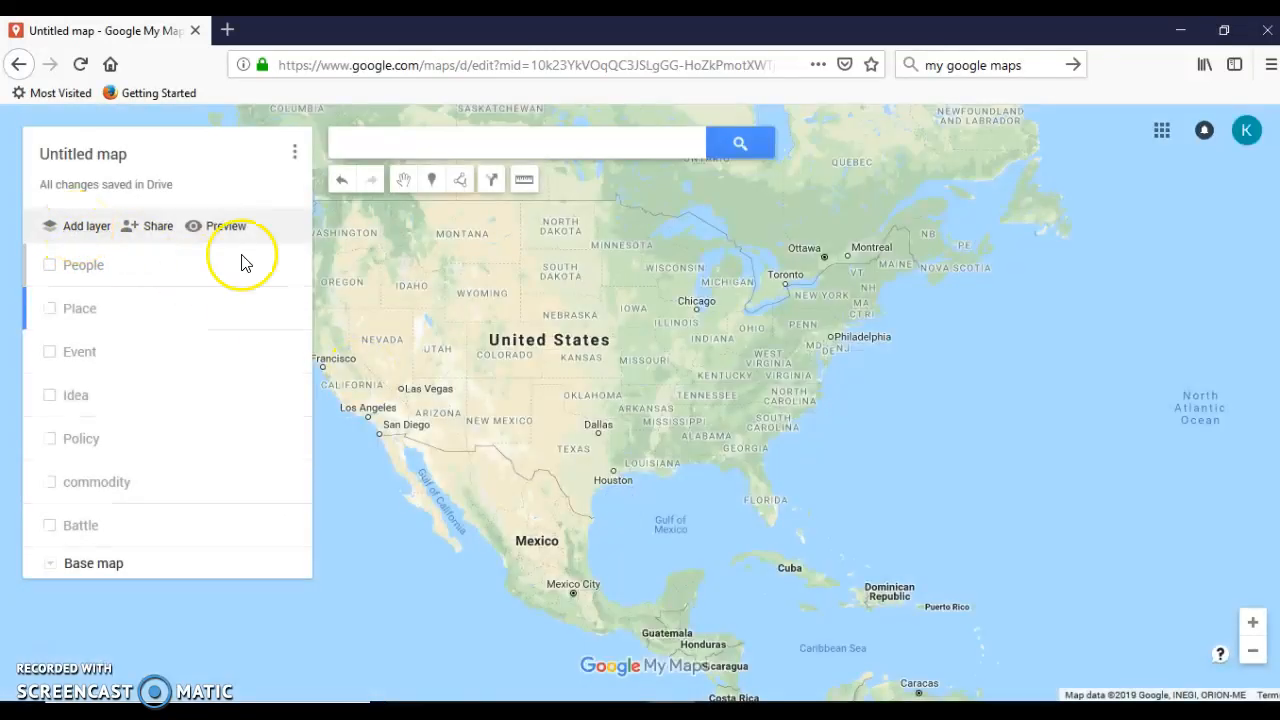
Turn on the People layer and add a marker to it in northern Utah
left_click(52, 267)
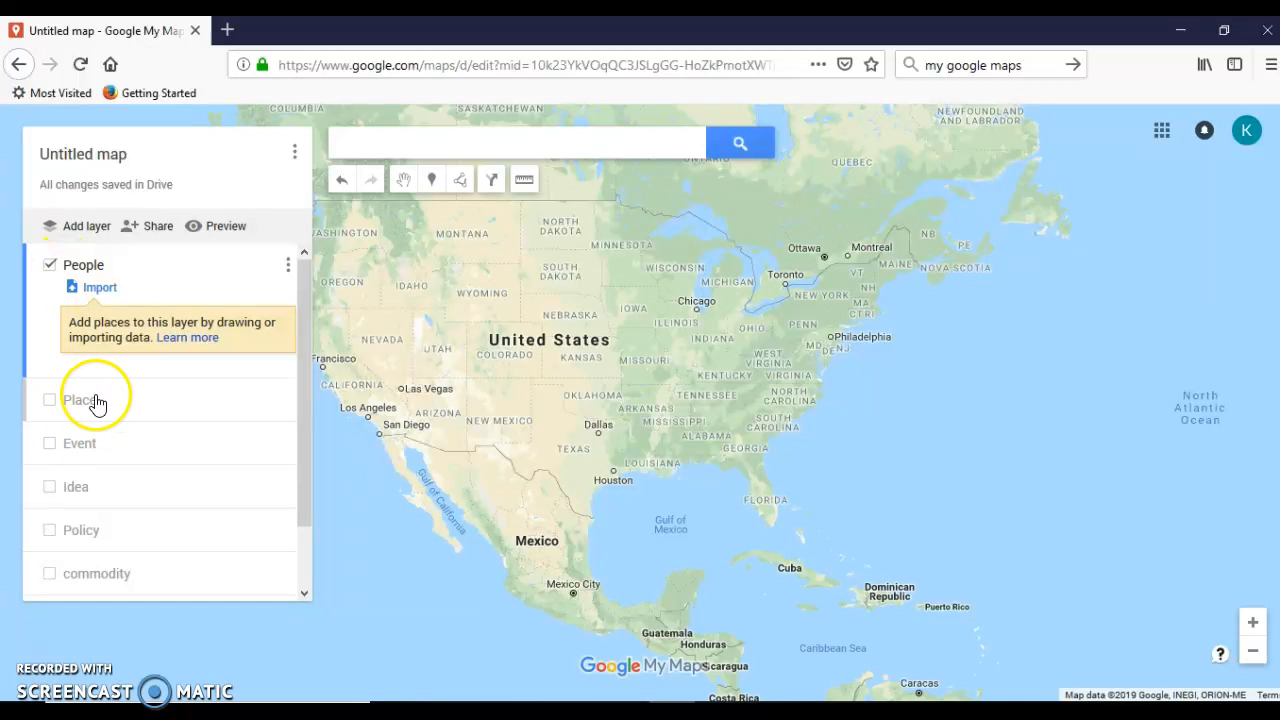
left_click(430, 182)
left_click(433, 316)
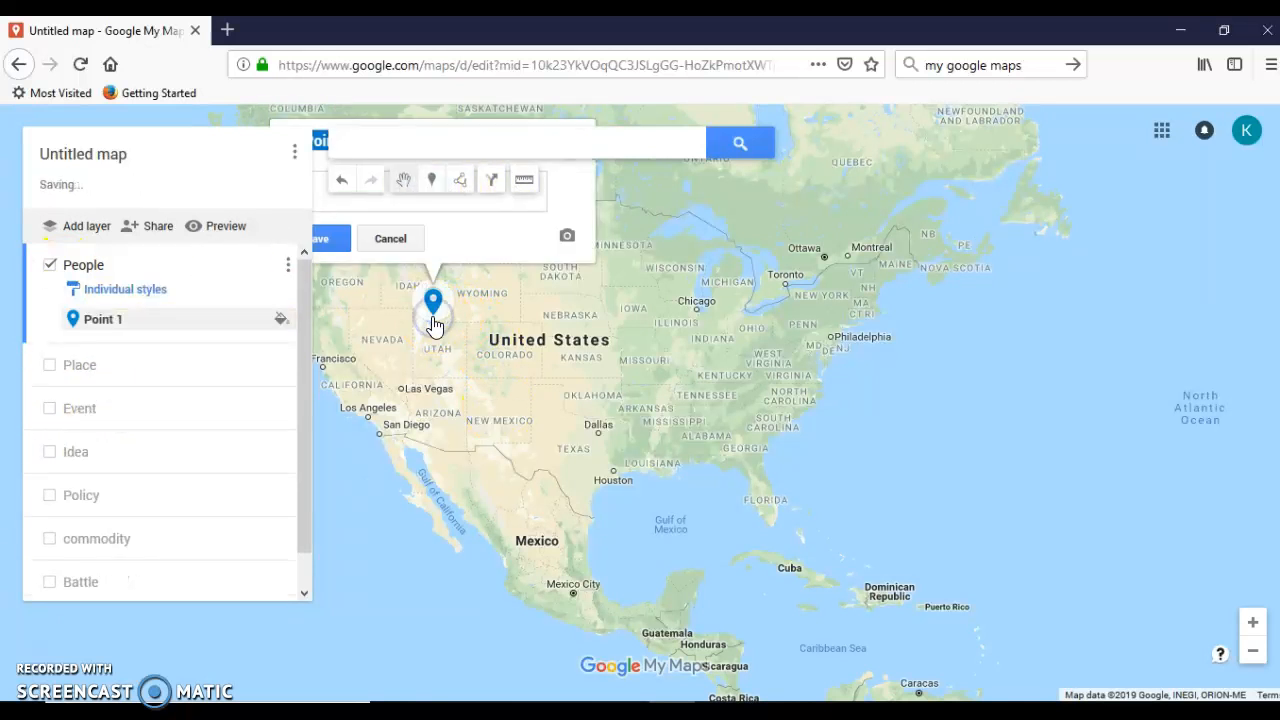
Title the new marker "Title Example (1776)", leave its description empty and save it
left_click_drag(520, 337, 701, 504)
left_click(540, 310)
left_click_drag(540, 310, 483, 311)
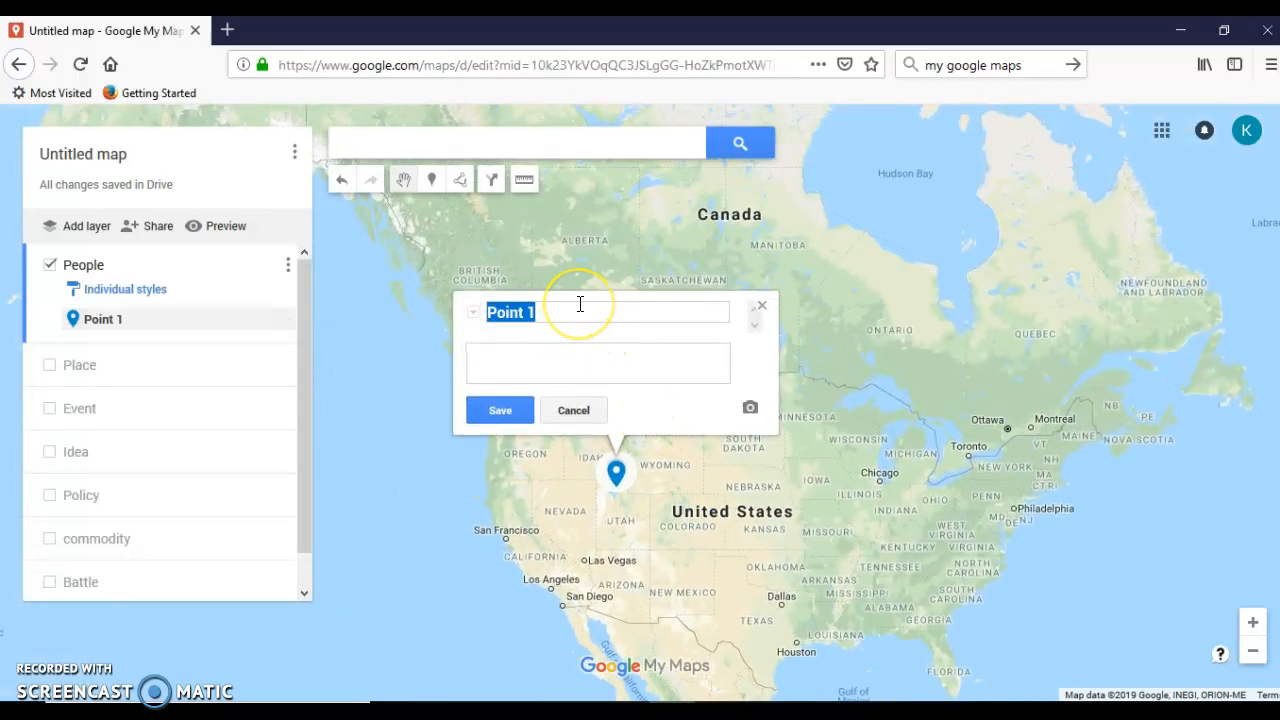
type("Title")
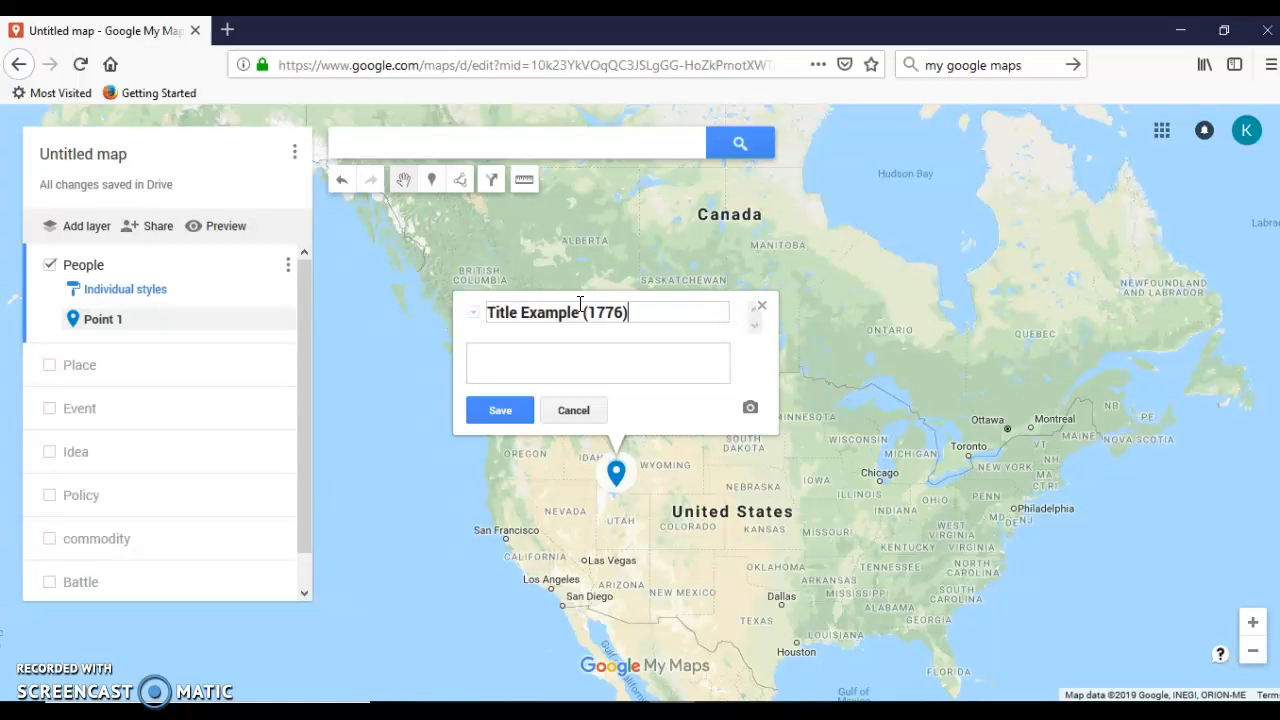
left_click(556, 349)
left_click(505, 410)
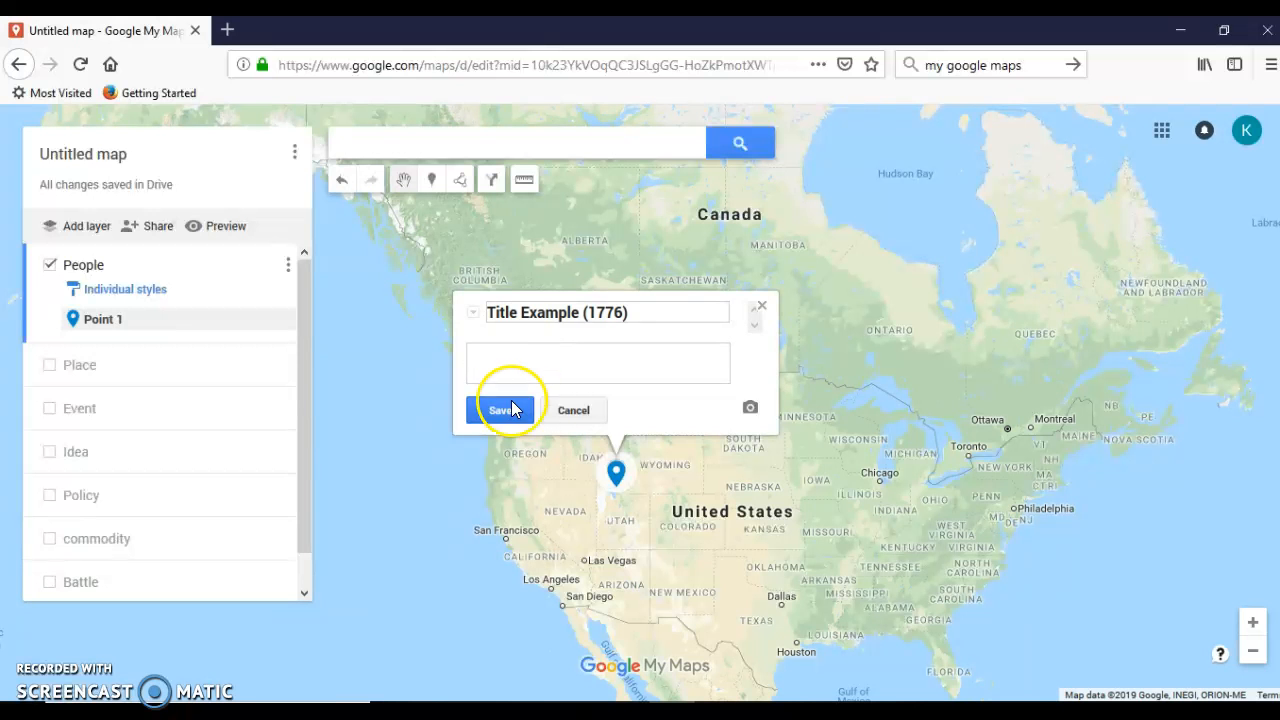
left_click(63, 343)
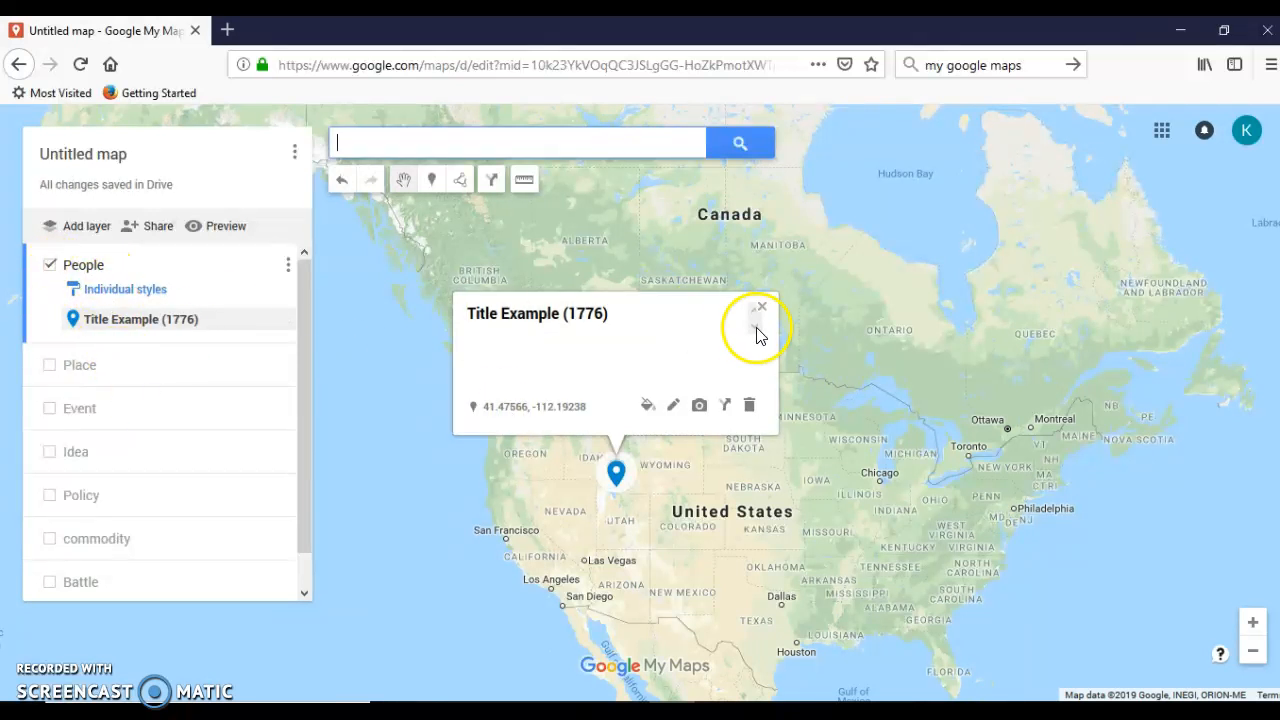
View the colour and icon options of the Title Example (1776) marker and close them
left_click(648, 406)
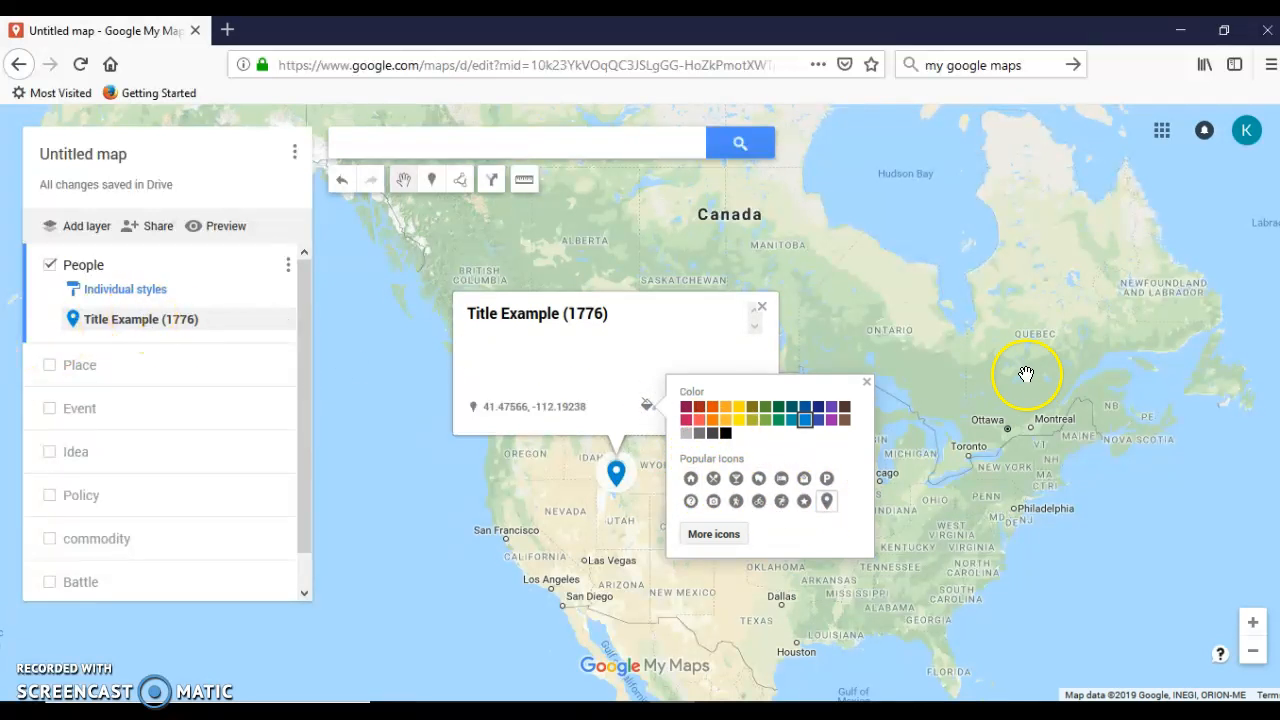
left_click(868, 383)
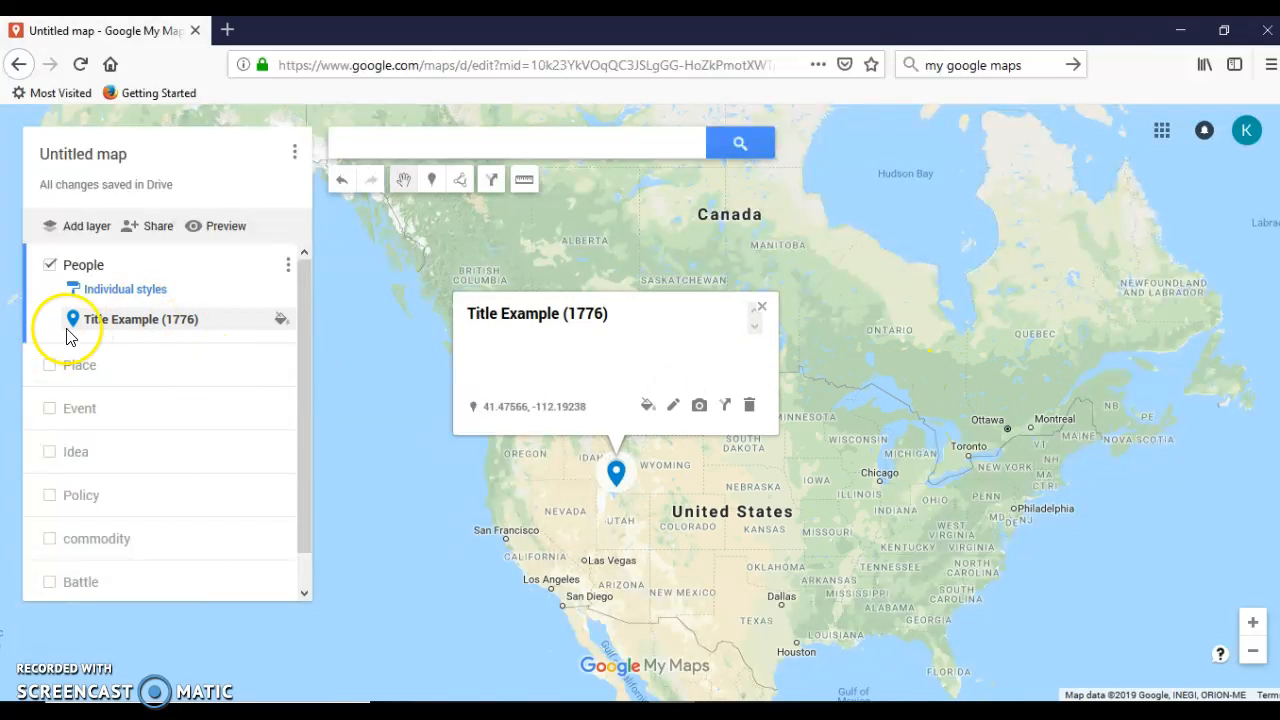
Turn on the Place layer and move the Title Example (1776) marker from People into it
left_click(50, 370)
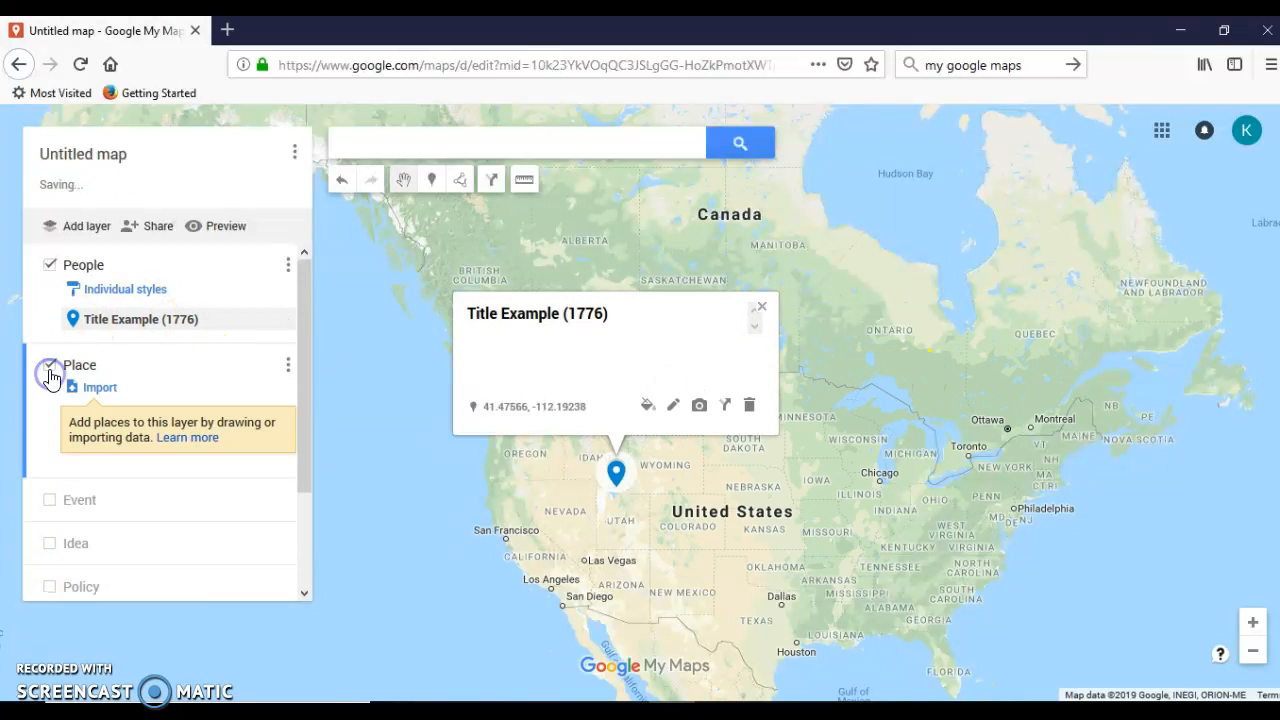
left_click(145, 328)
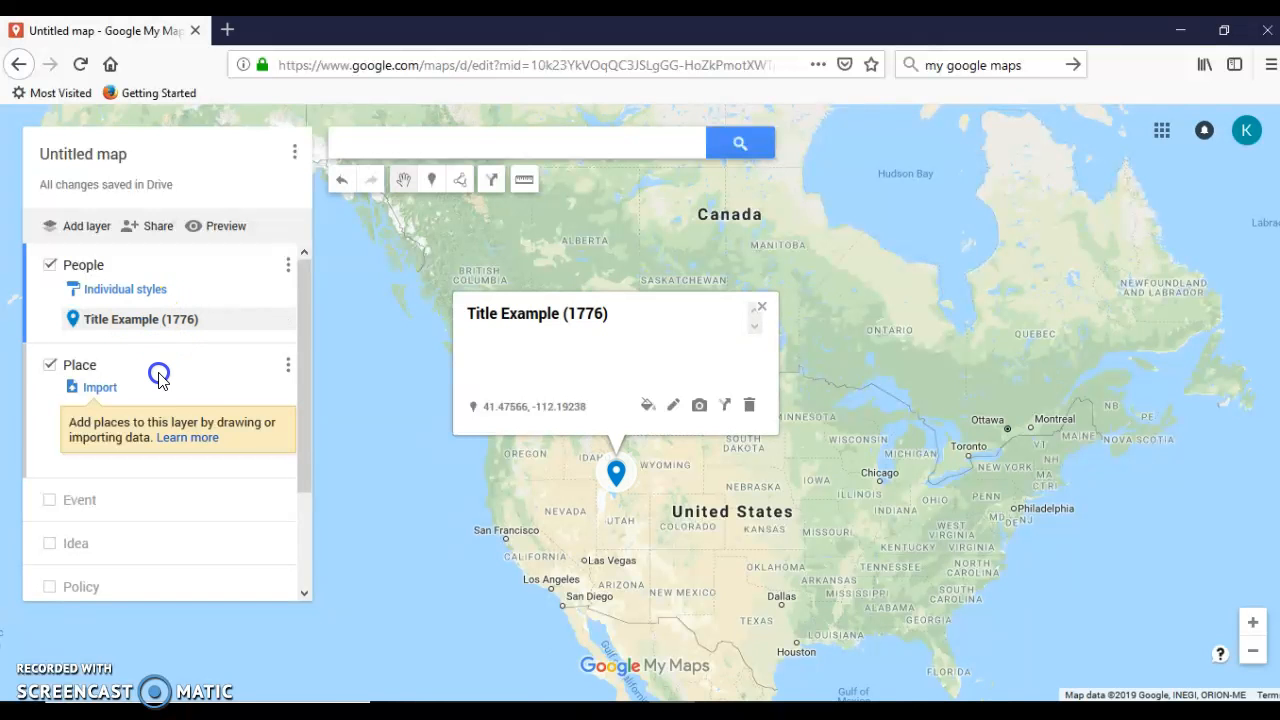
left_click_drag(113, 323, 112, 435)
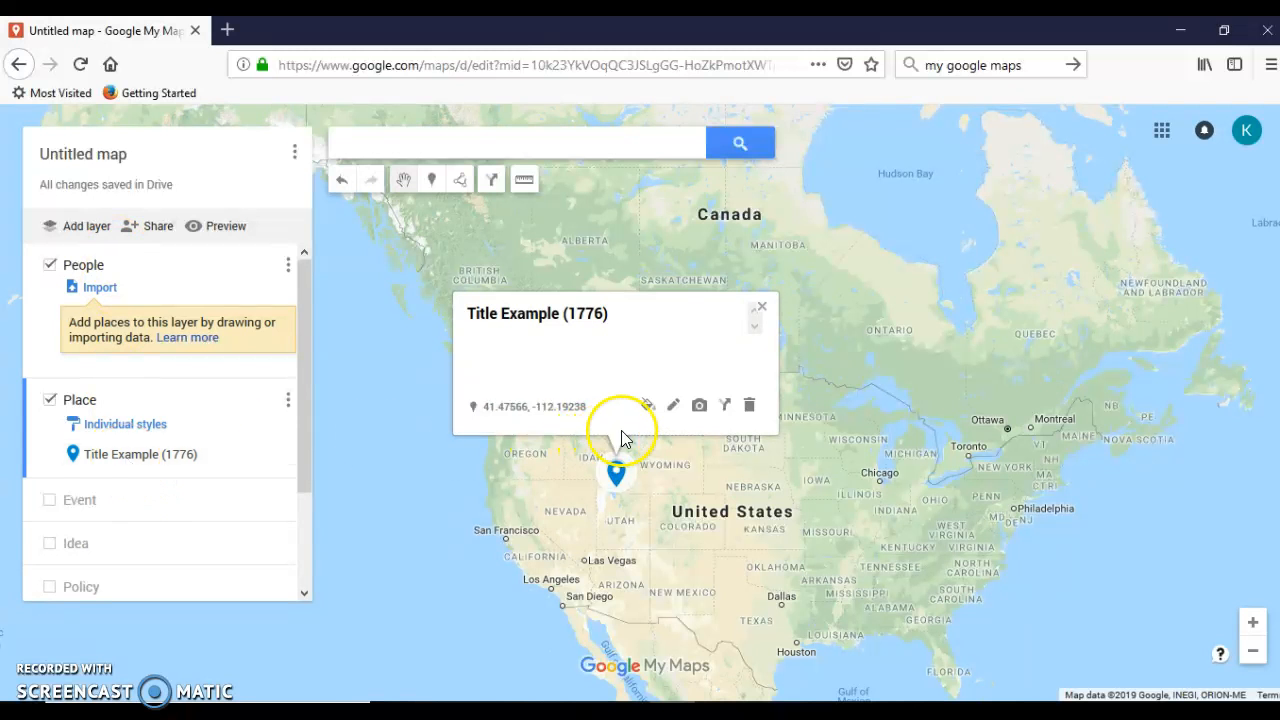
Review the moved marker's colour and icon choices, then close its style options and info window
left_click(648, 412)
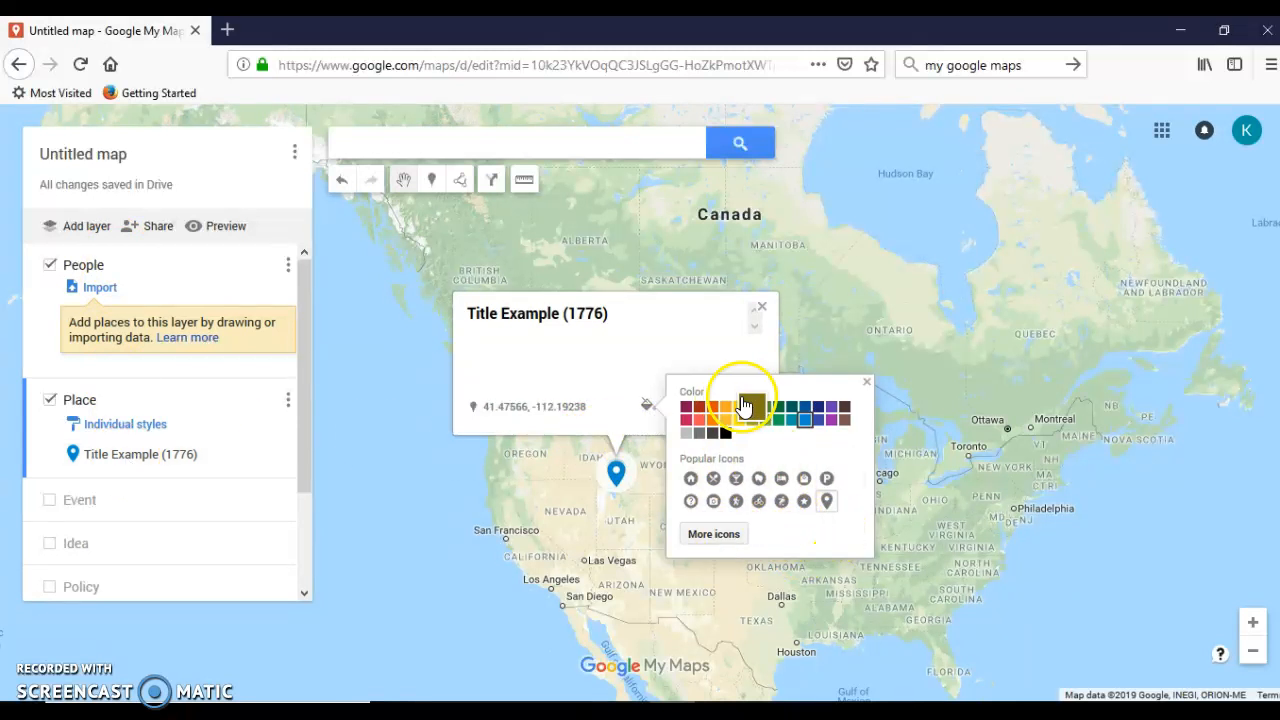
left_click(867, 382)
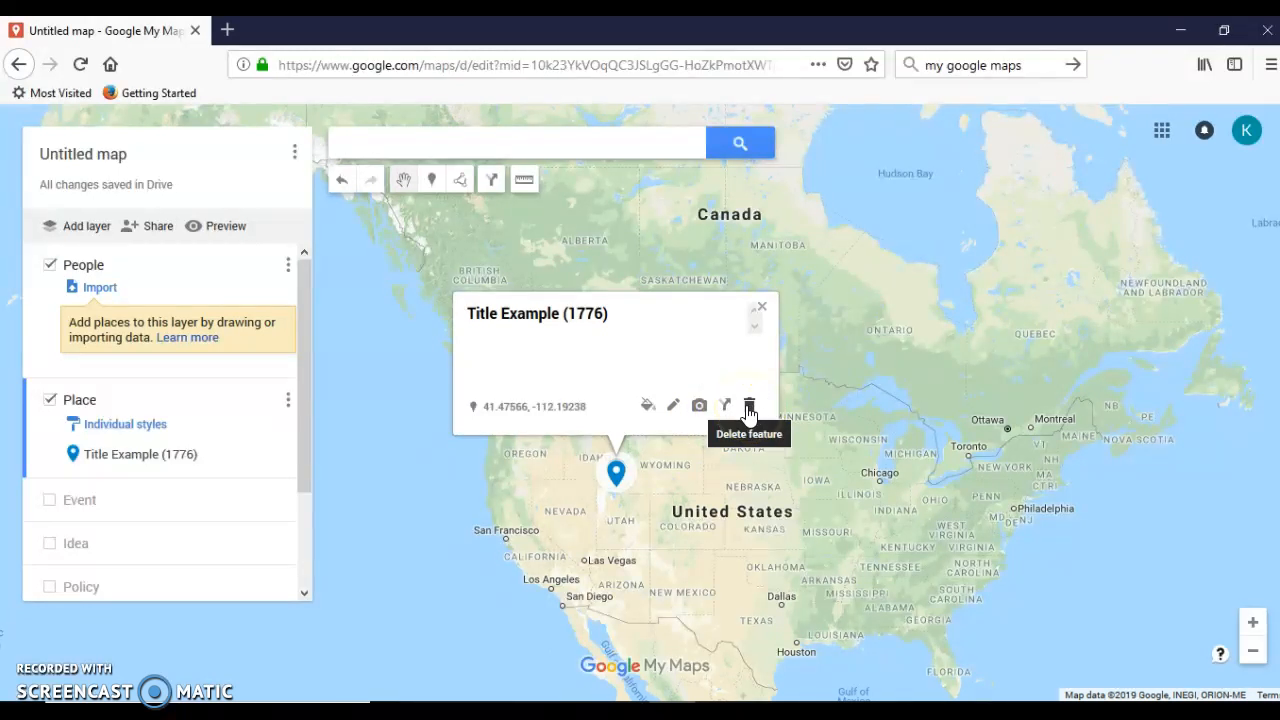
left_click(761, 308)
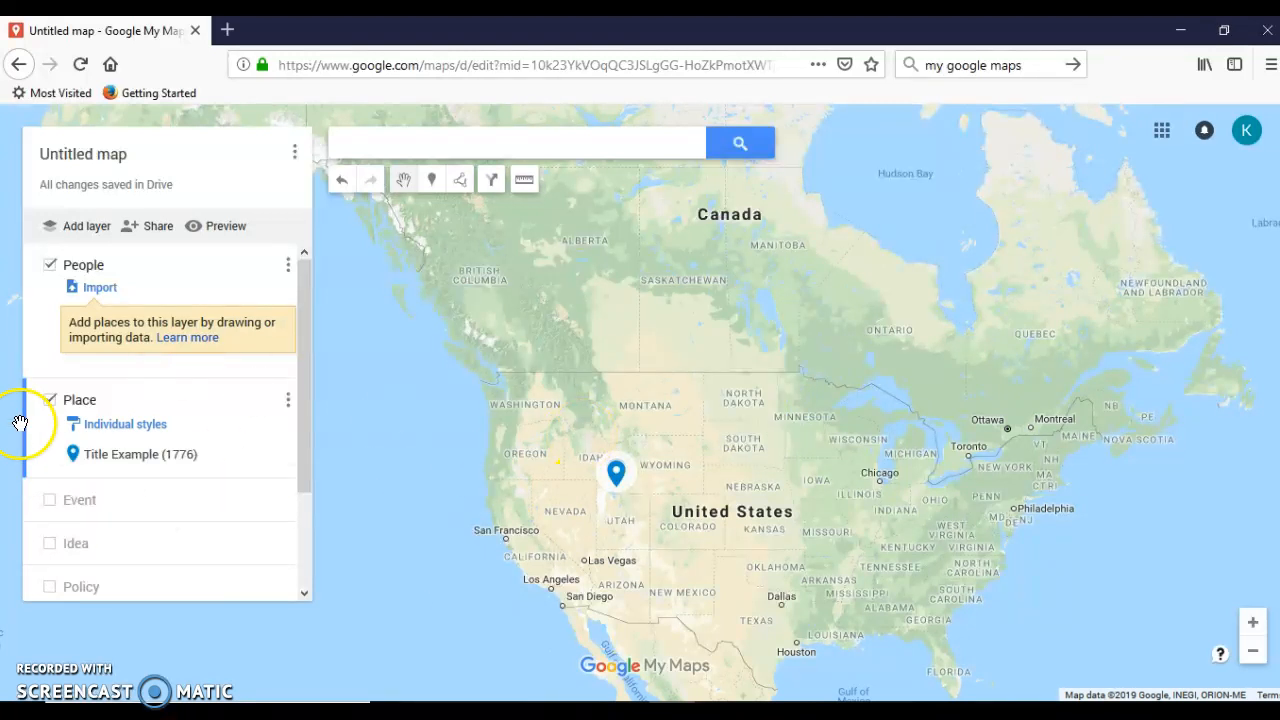
Hide and reshow the Place layer, and switch the Event and Idea layers on and off again
left_click(49, 400)
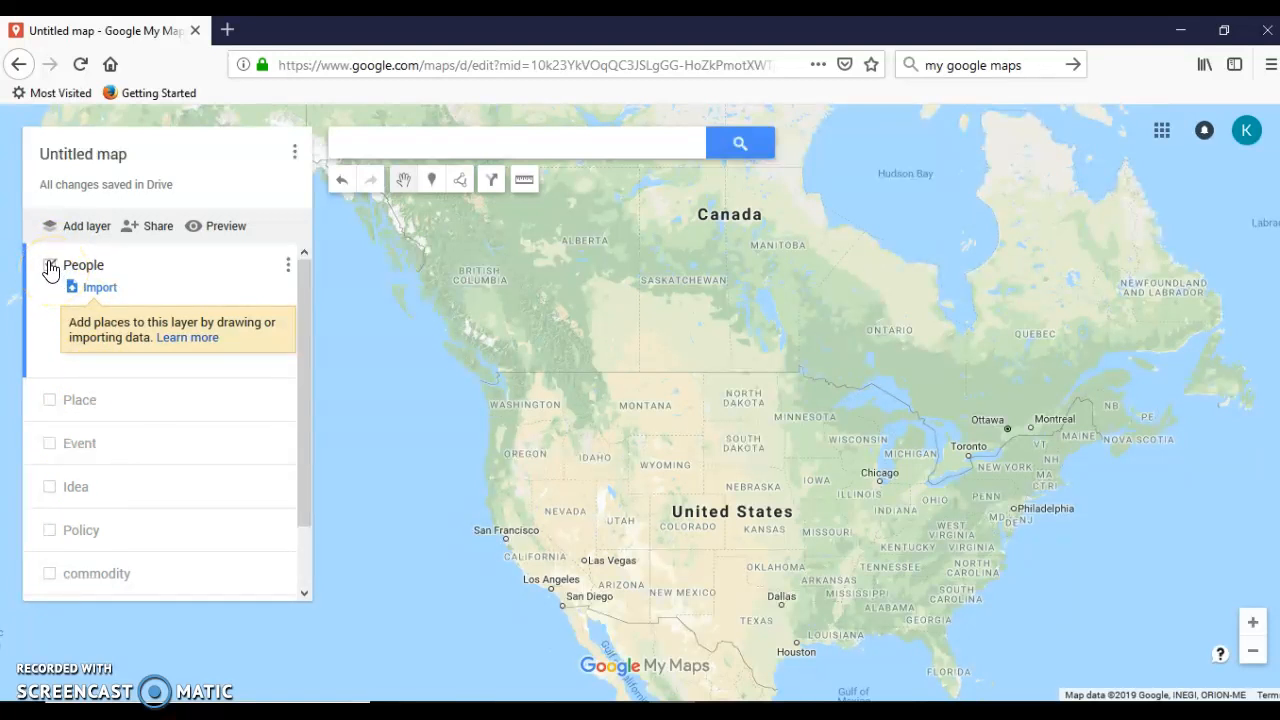
left_click(50, 400)
left_click(50, 499)
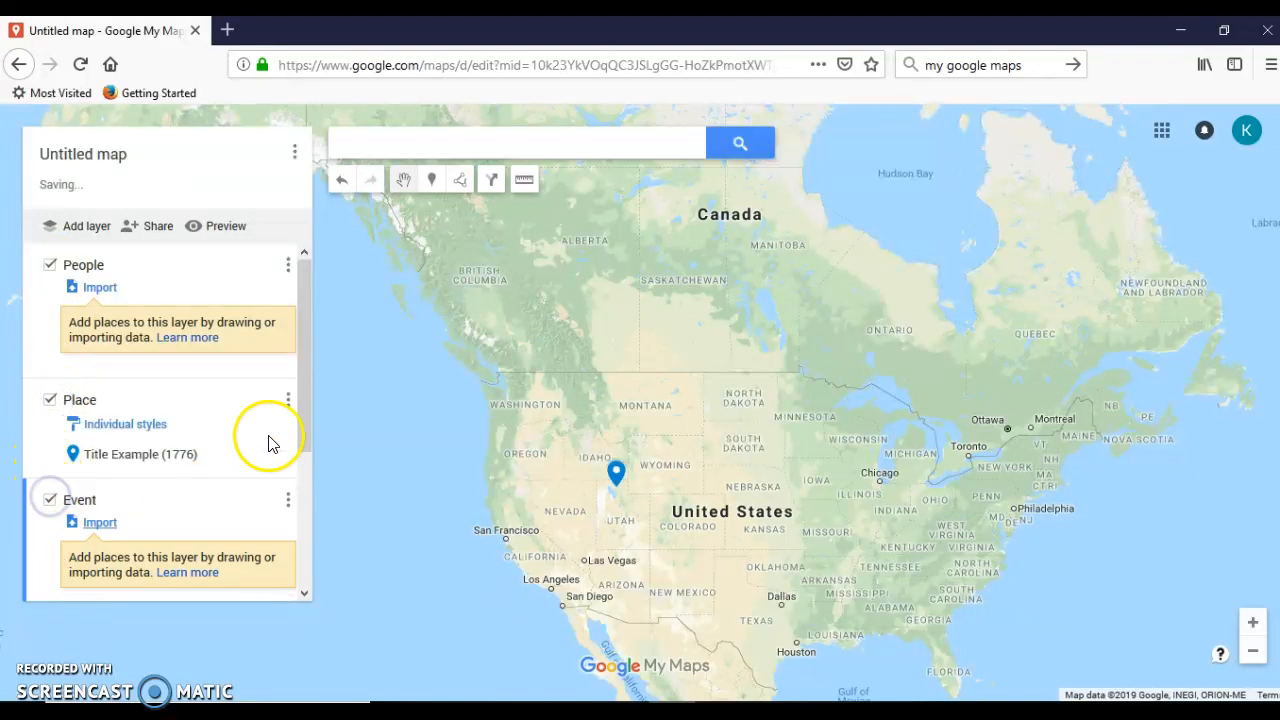
left_click_drag(302, 410, 312, 560)
left_click(44, 416)
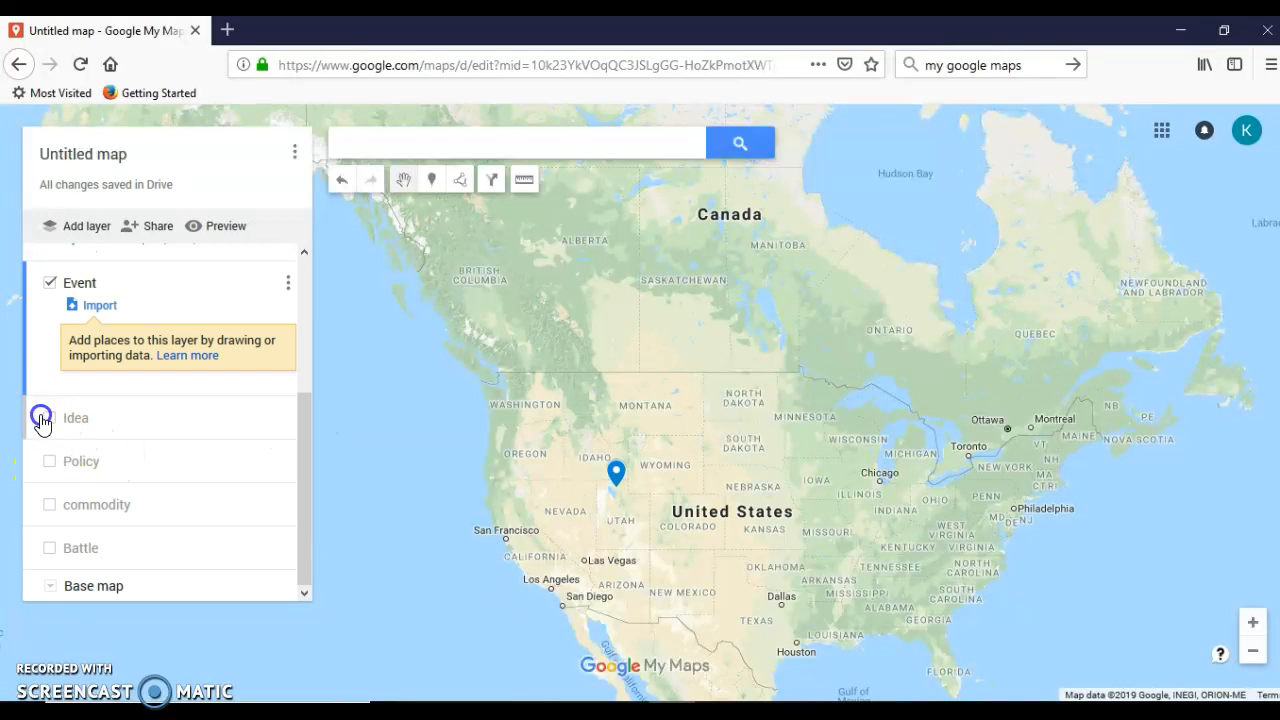
left_click(50, 417)
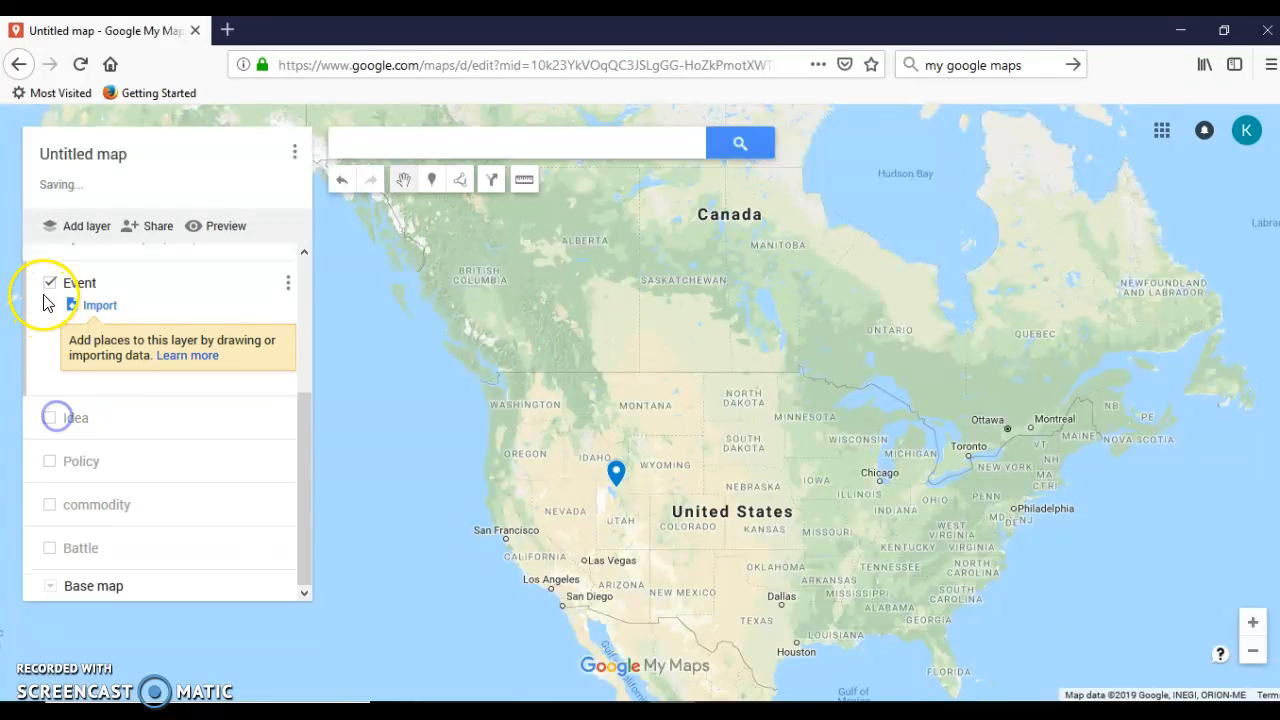
left_click(50, 283)
left_click_drag(305, 416, 294, 319)
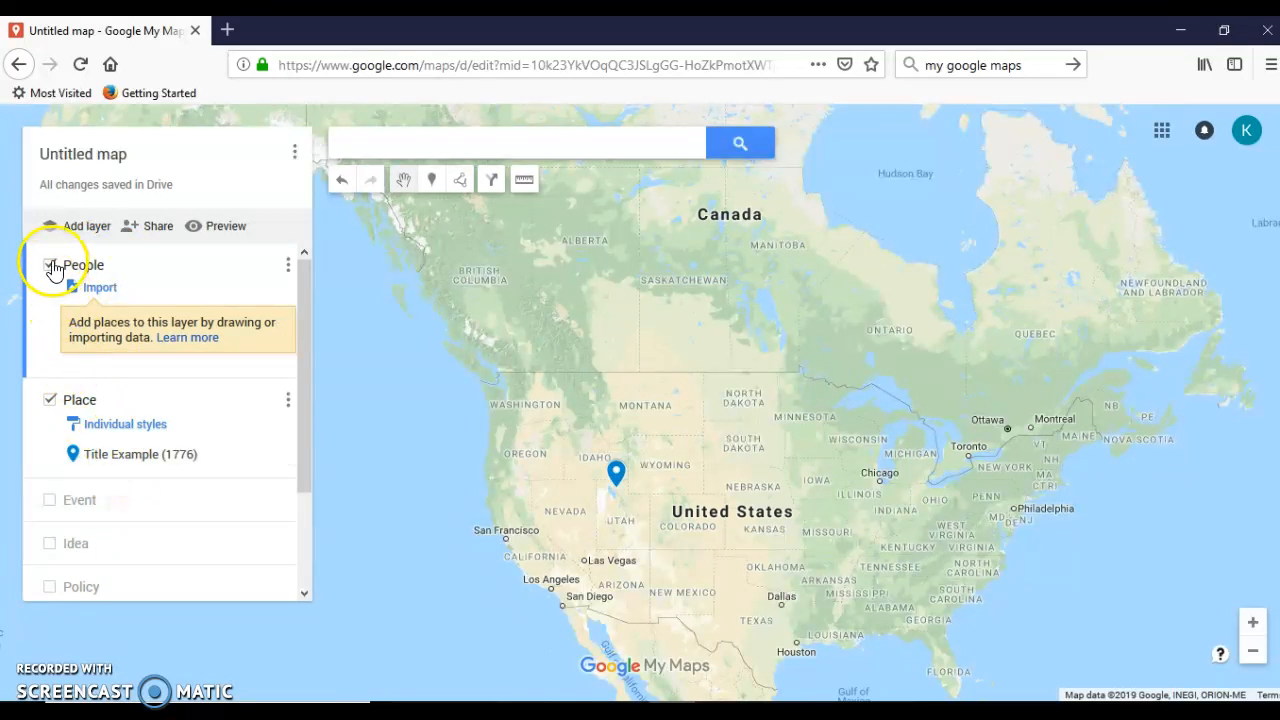
Hide and reshow the Place layer's marker, and turn on the Event layer
left_click(52, 400)
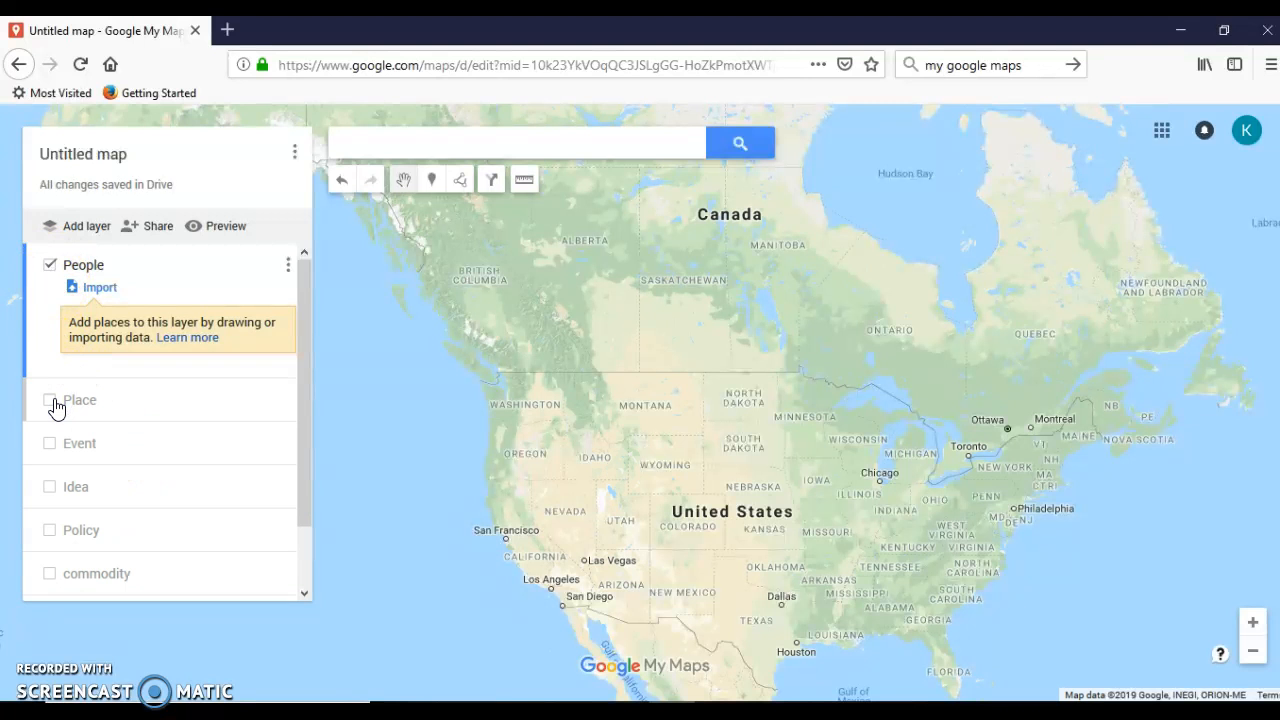
left_click(52, 400)
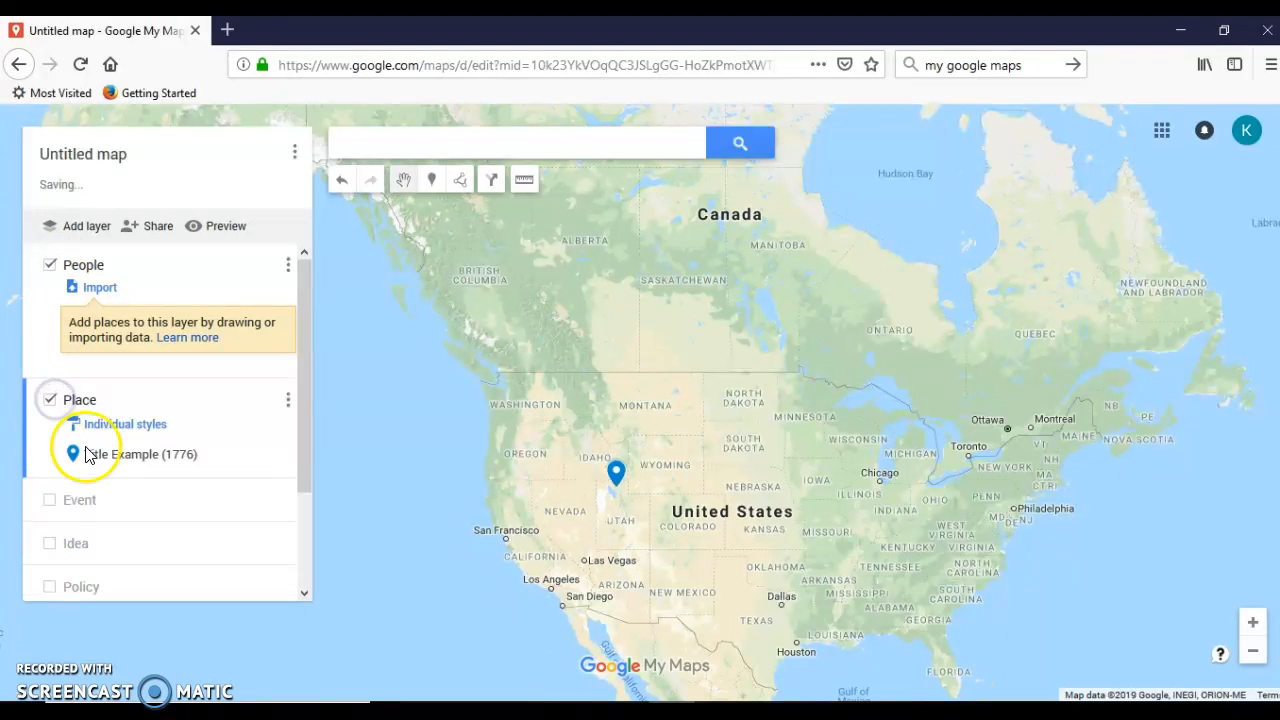
left_click(50, 502)
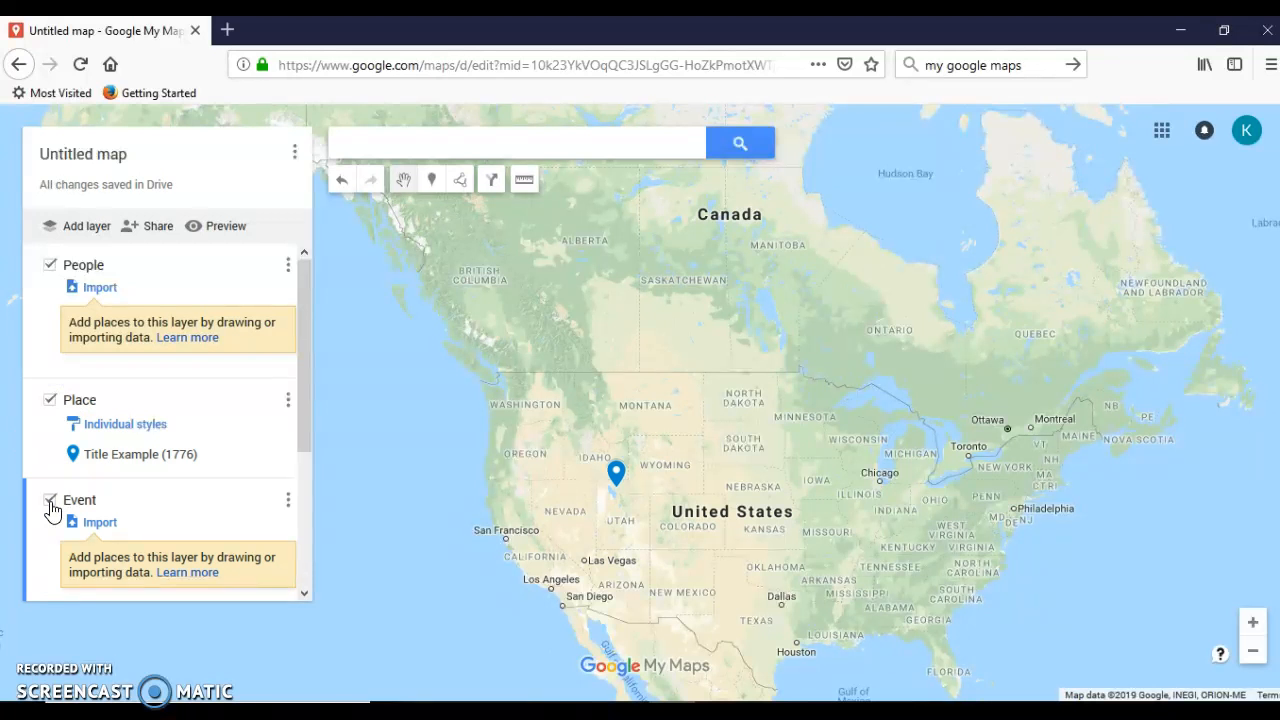
Turn off the Event, Place and People layers so that every layer is hidden
left_click(50, 504)
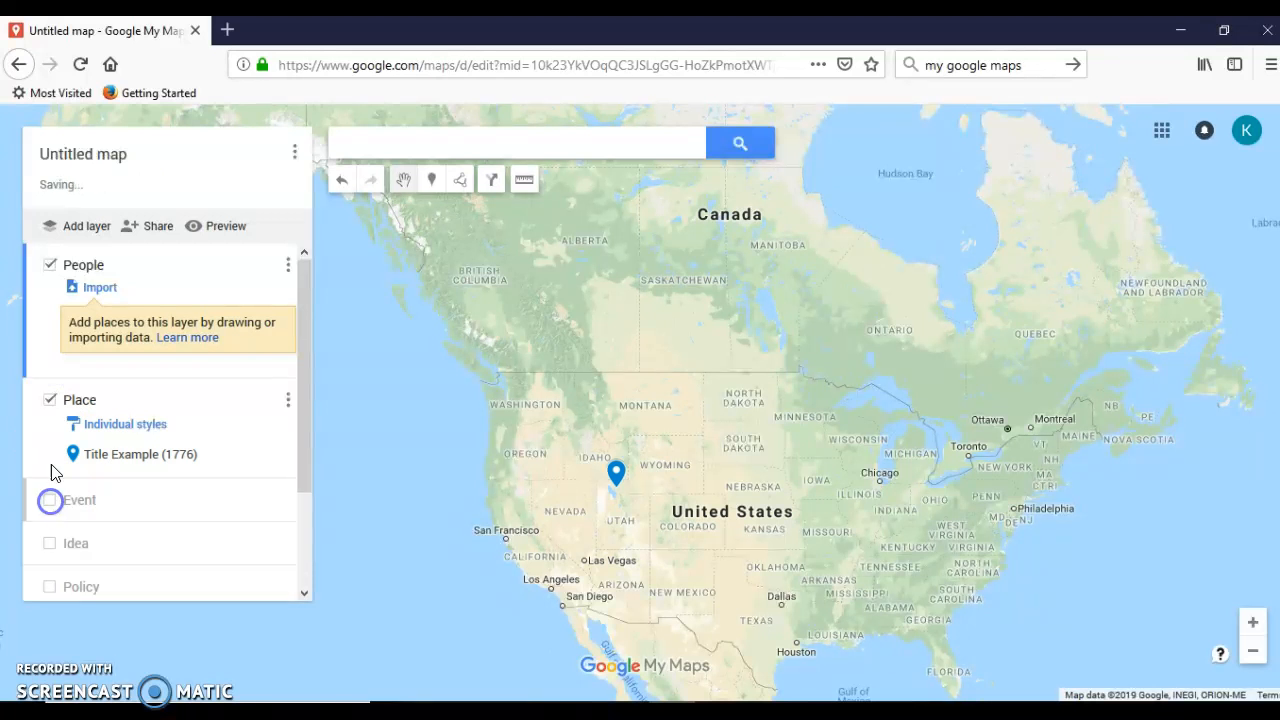
left_click(50, 400)
left_click(50, 264)
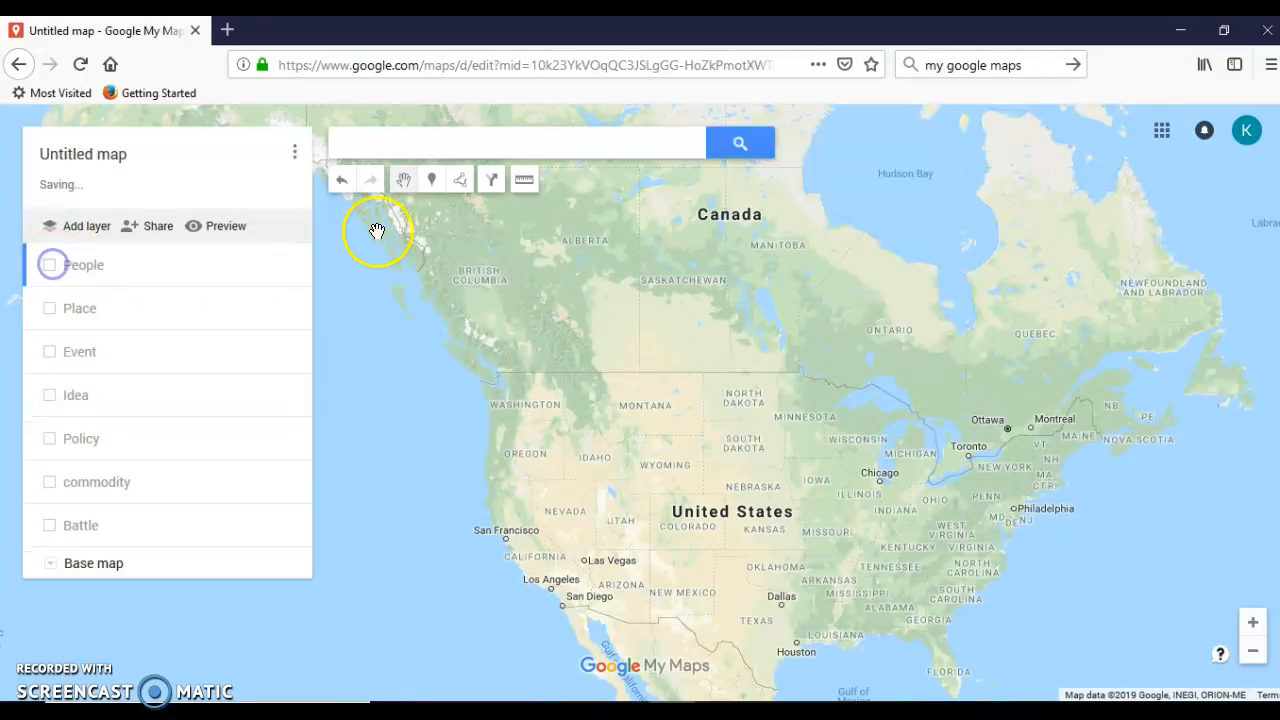
Search the map for Springfield, MO, USA, and remove the search result from the layer list
left_click(403, 149)
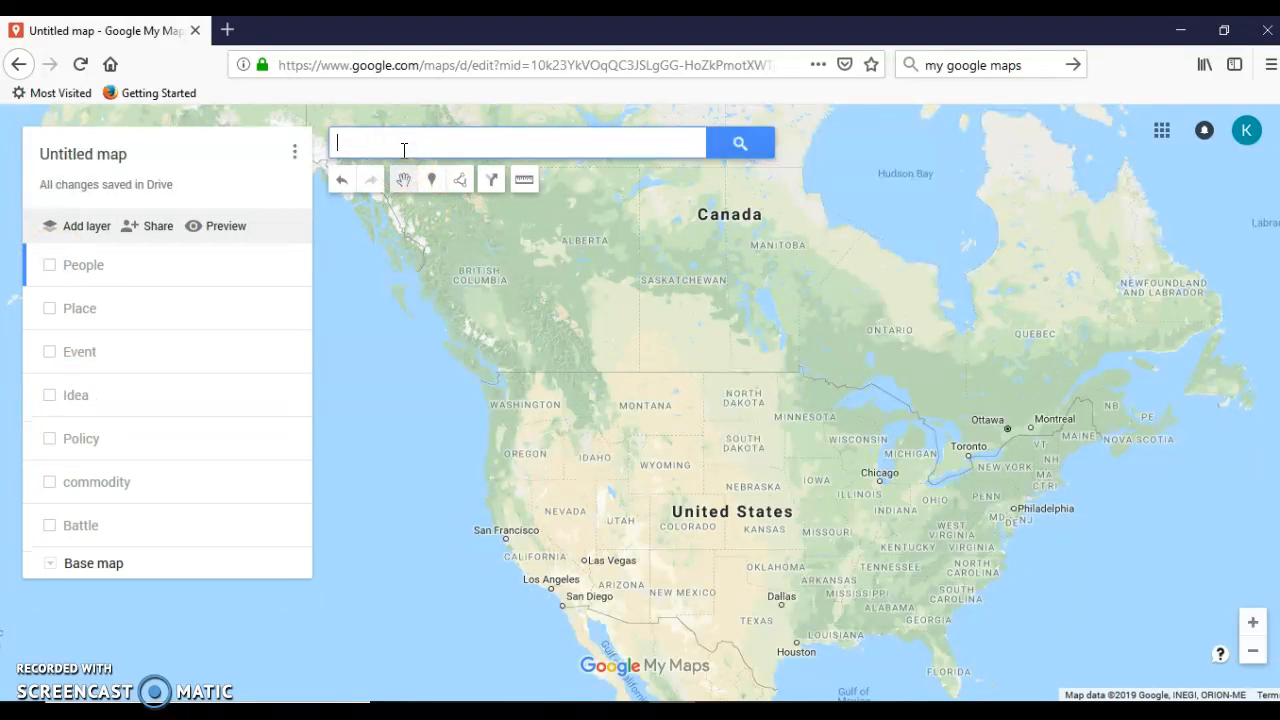
type("springfi")
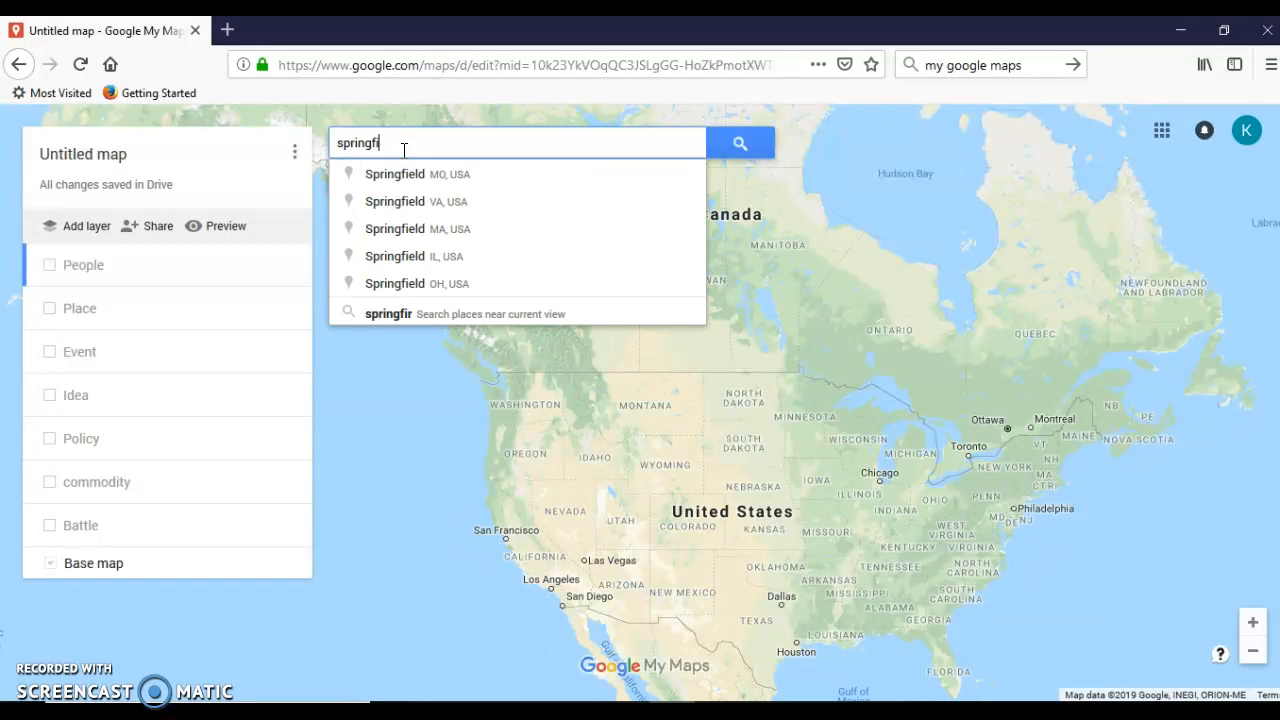
left_click(411, 178)
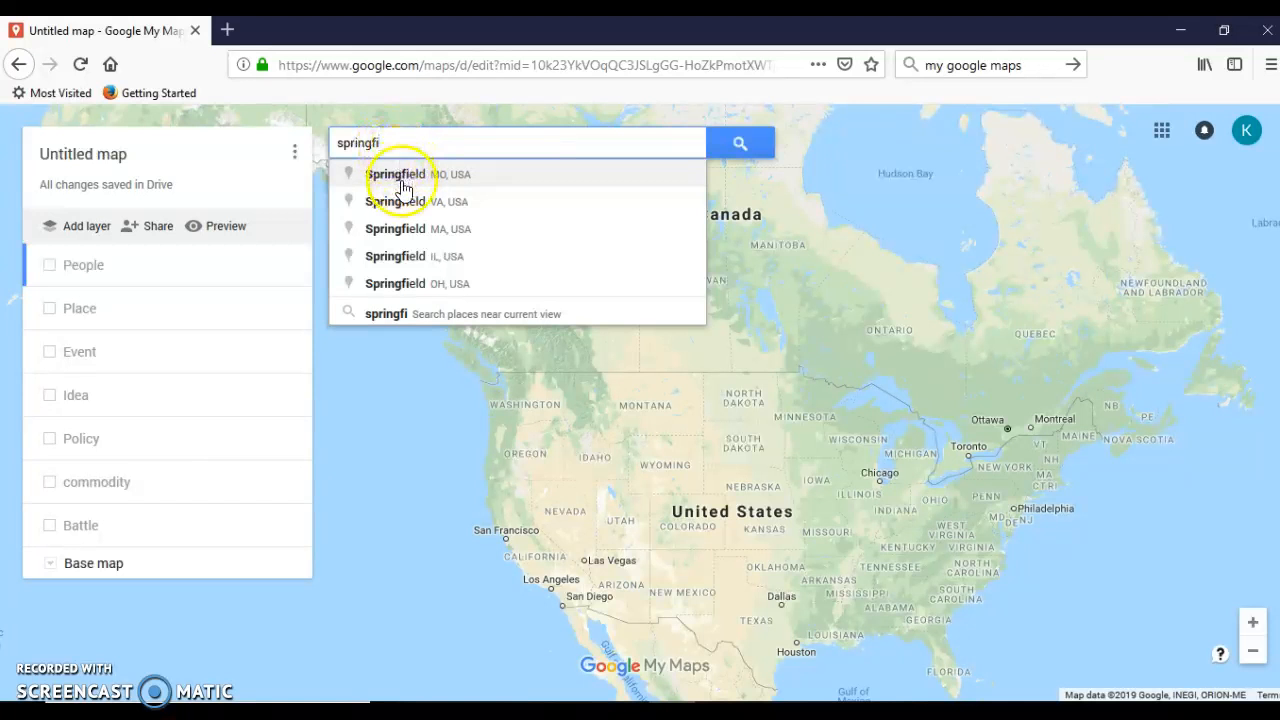
left_click(402, 180)
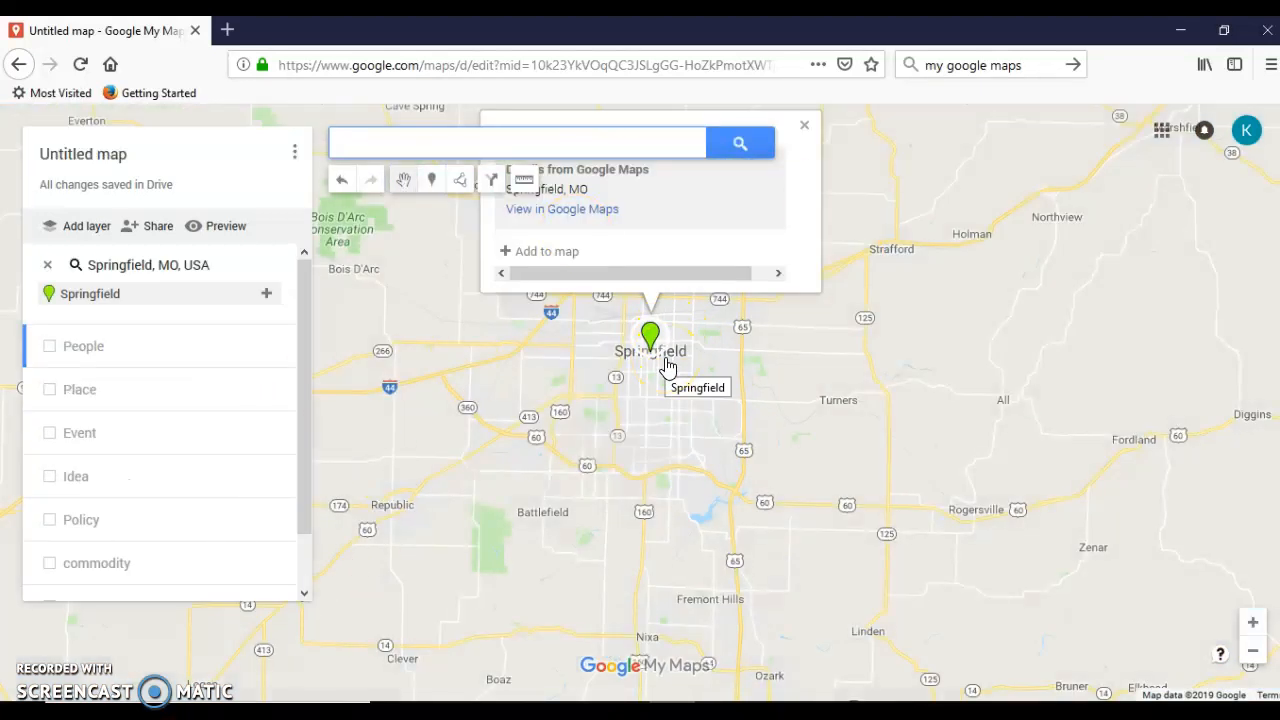
left_click(47, 267)
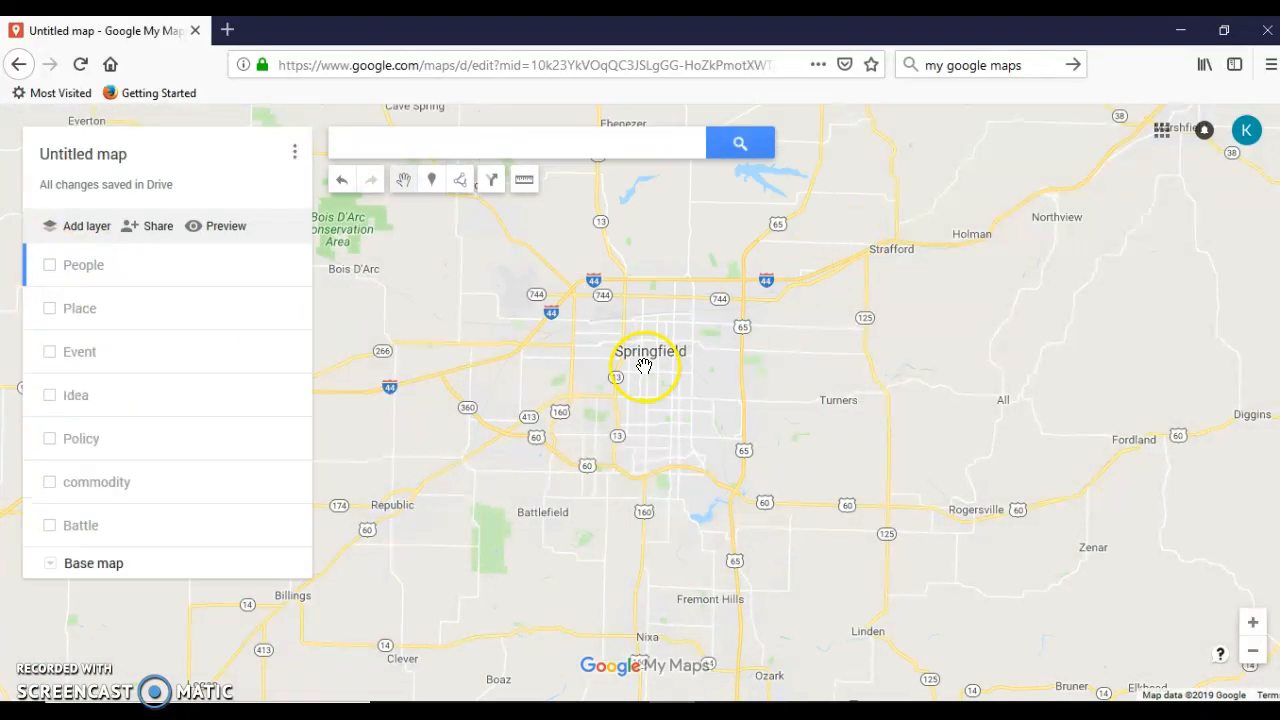
Add a marker at Springfield, Missouri, in the People layer, keep its default title and close its info window
left_click(431, 179)
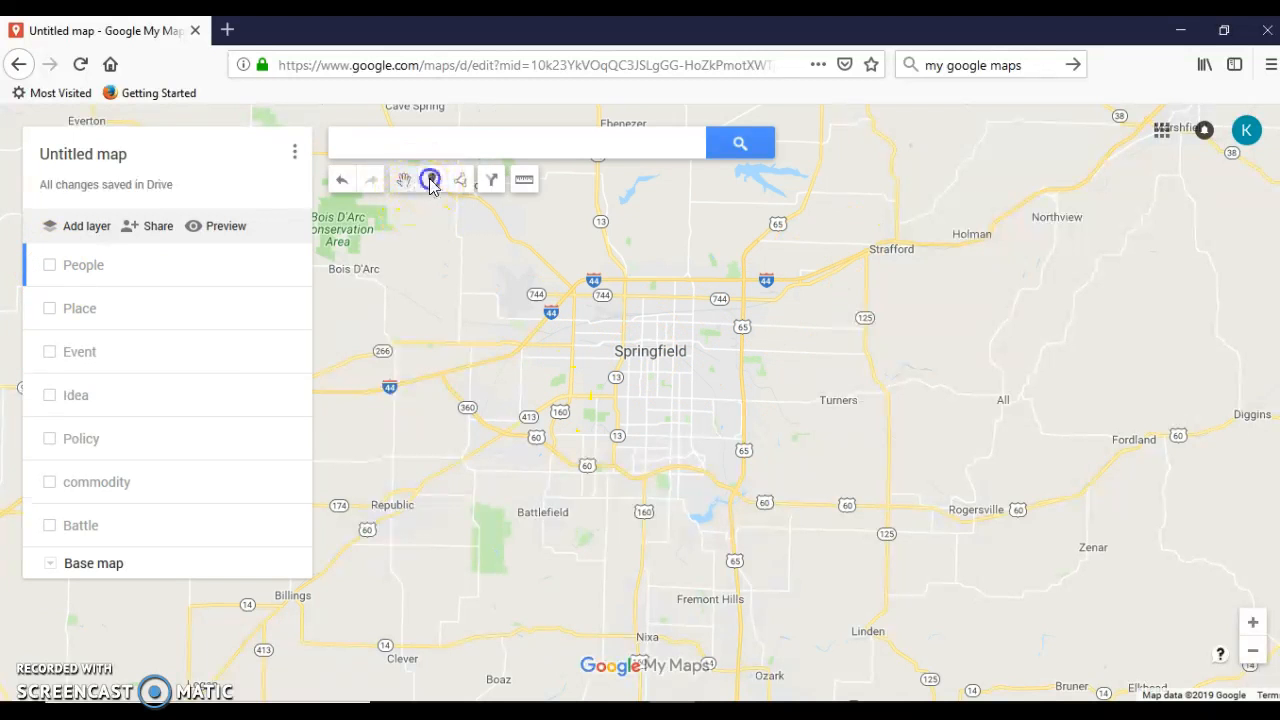
left_click(663, 367)
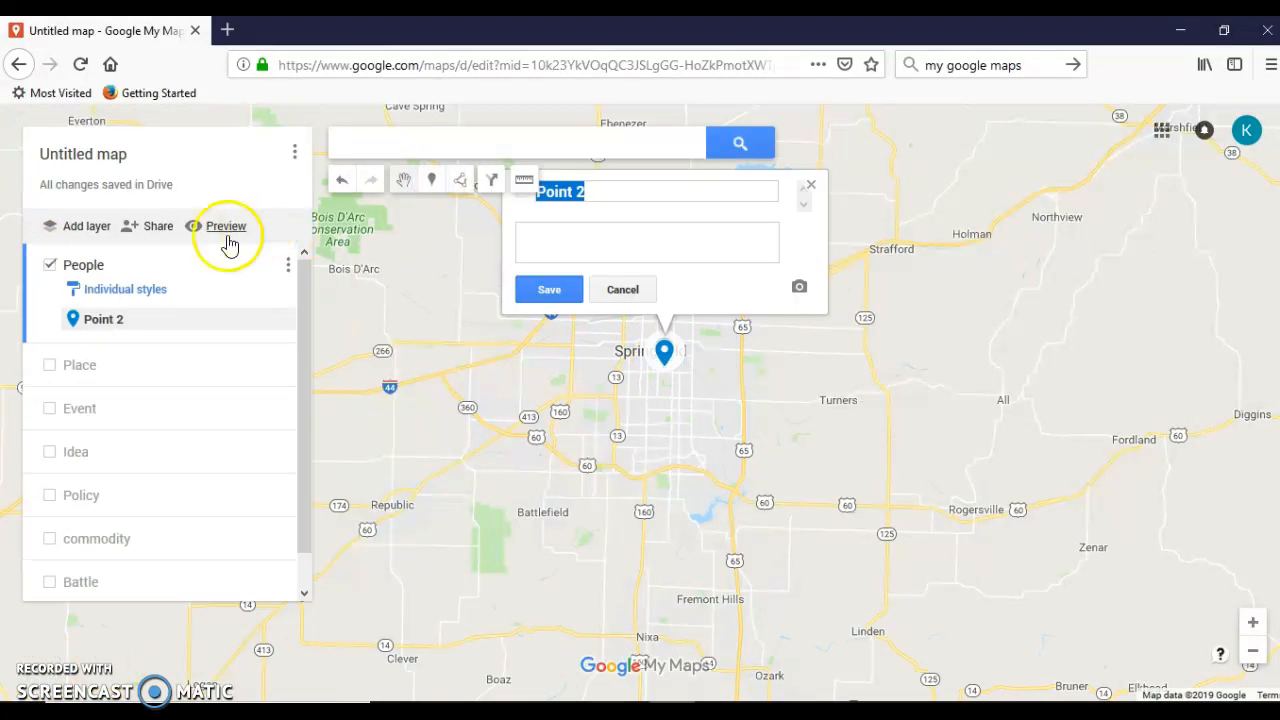
left_click_drag(751, 367, 795, 459)
left_click(666, 381)
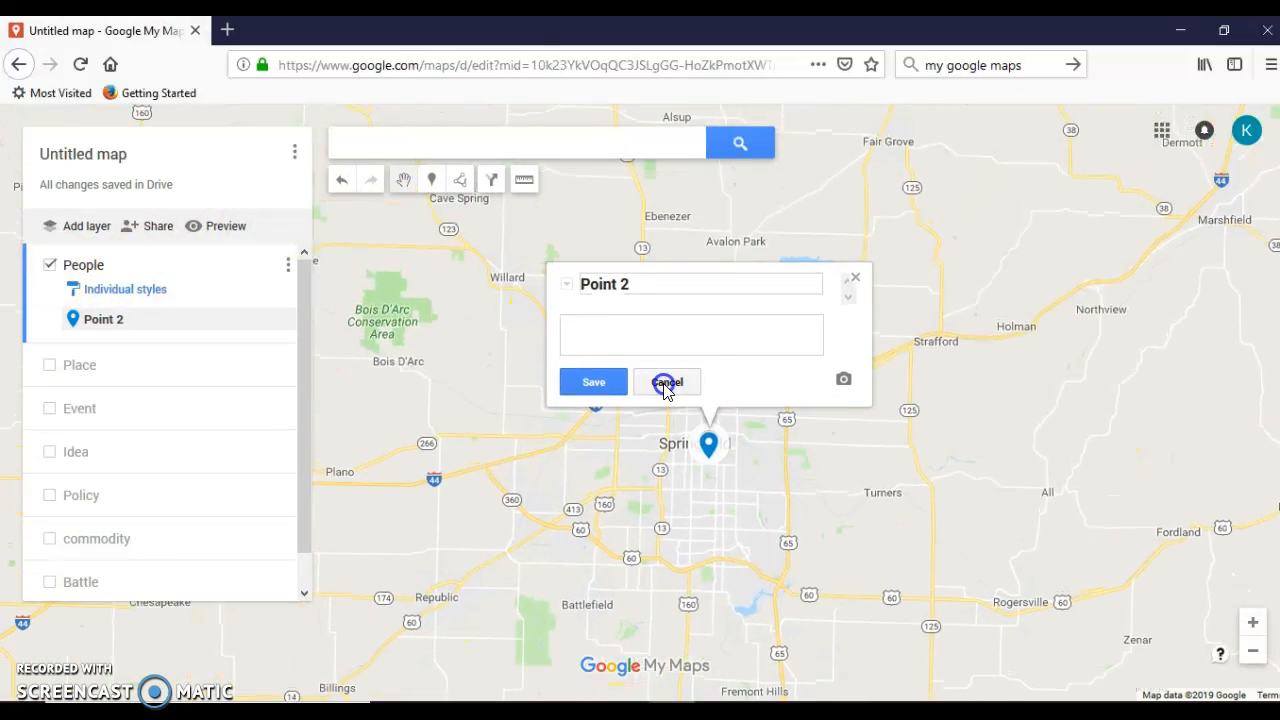
left_click(855, 279)
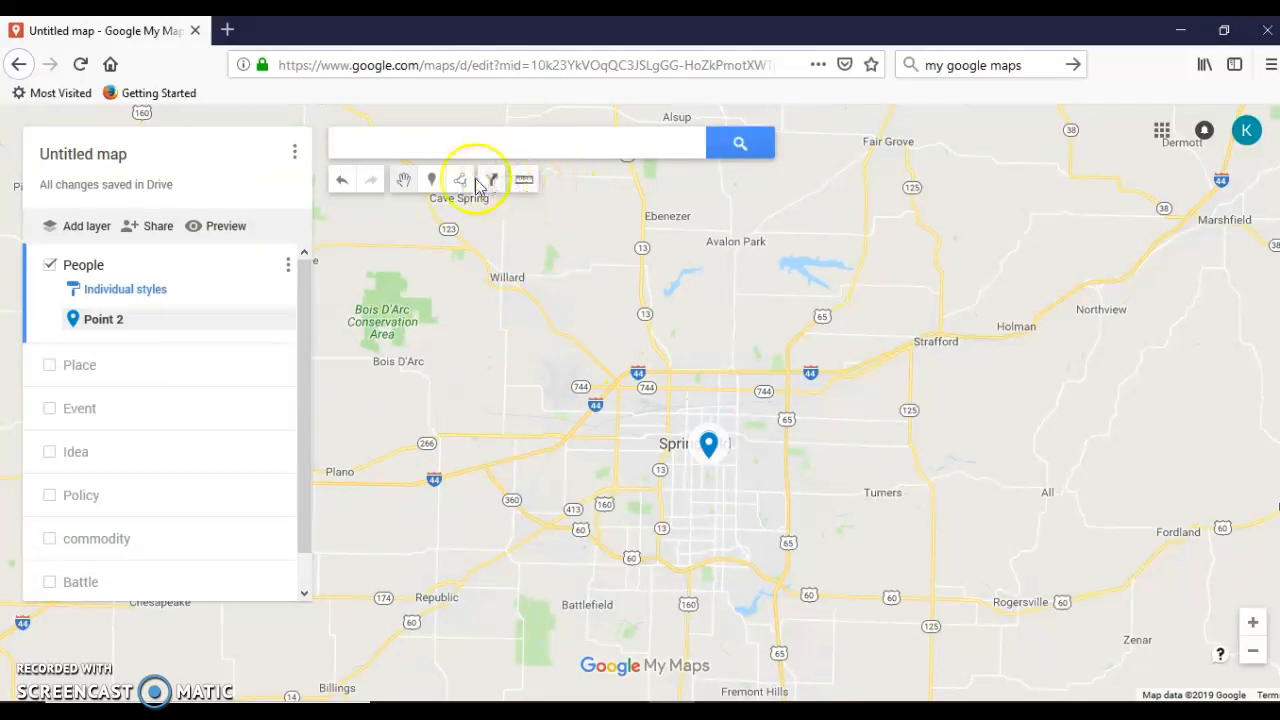
Draw a line about 625 mi long from the Springfield marker to Ohio in the People layer, keeping its default title
left_click(1253, 651)
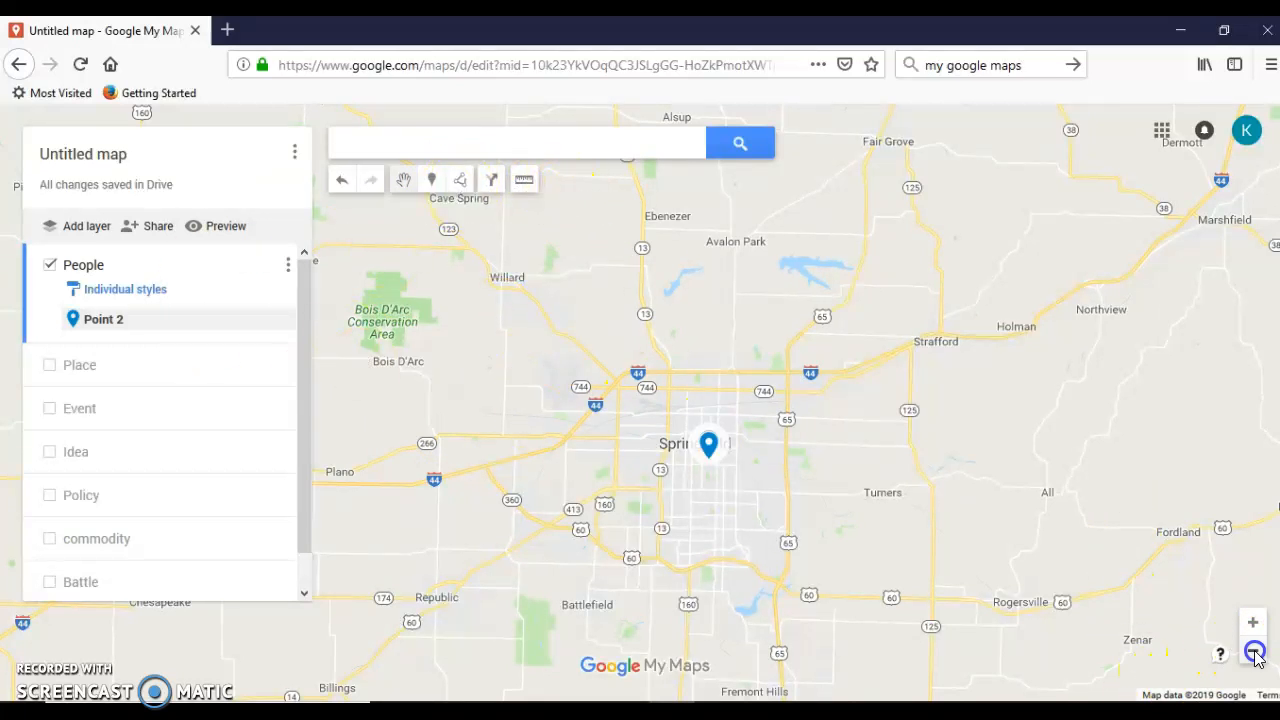
left_click(1254, 652)
left_click(1254, 652)
left_click(1254, 652)
left_click(1254, 652)
left_click(1254, 652)
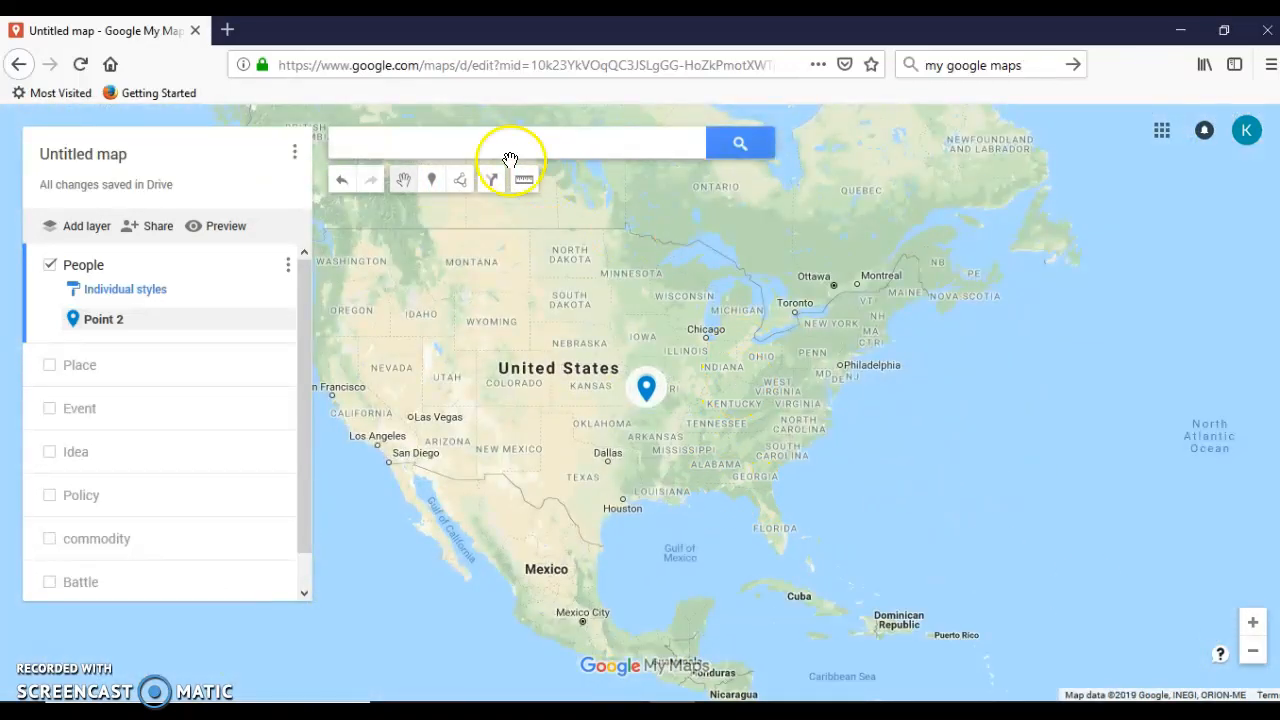
left_click(460, 180)
left_click(529, 216)
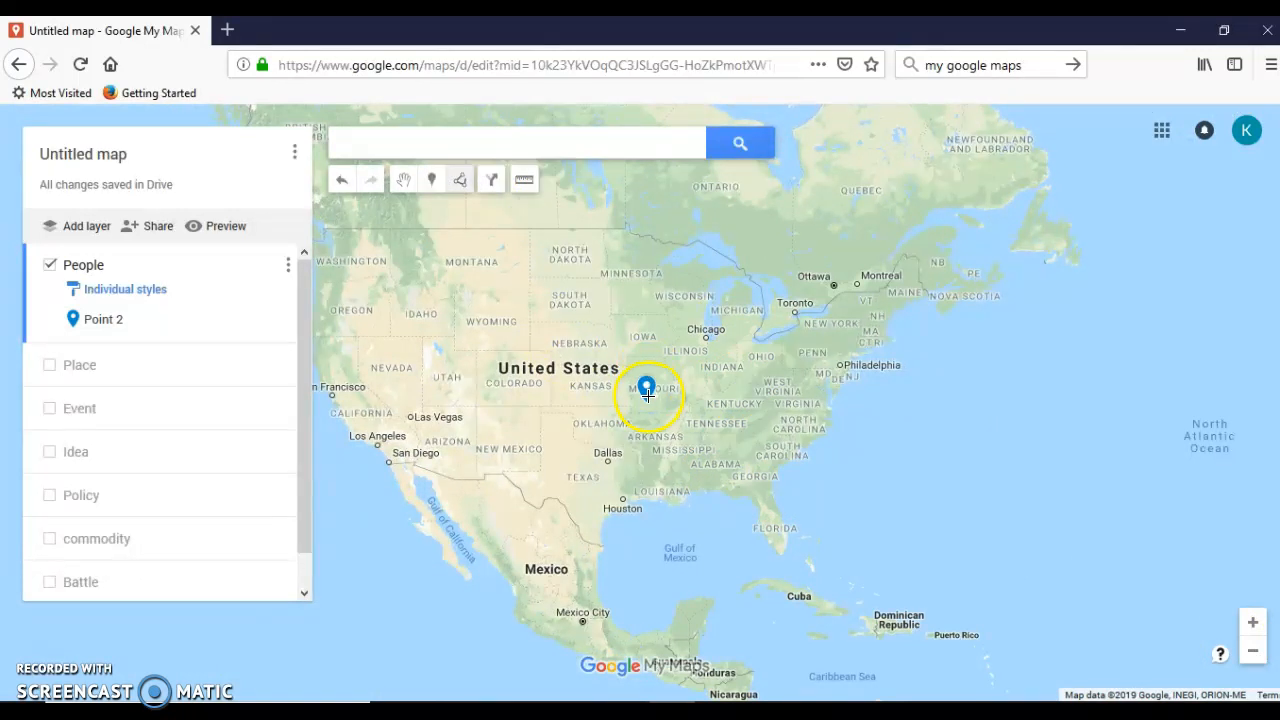
left_click(760, 356)
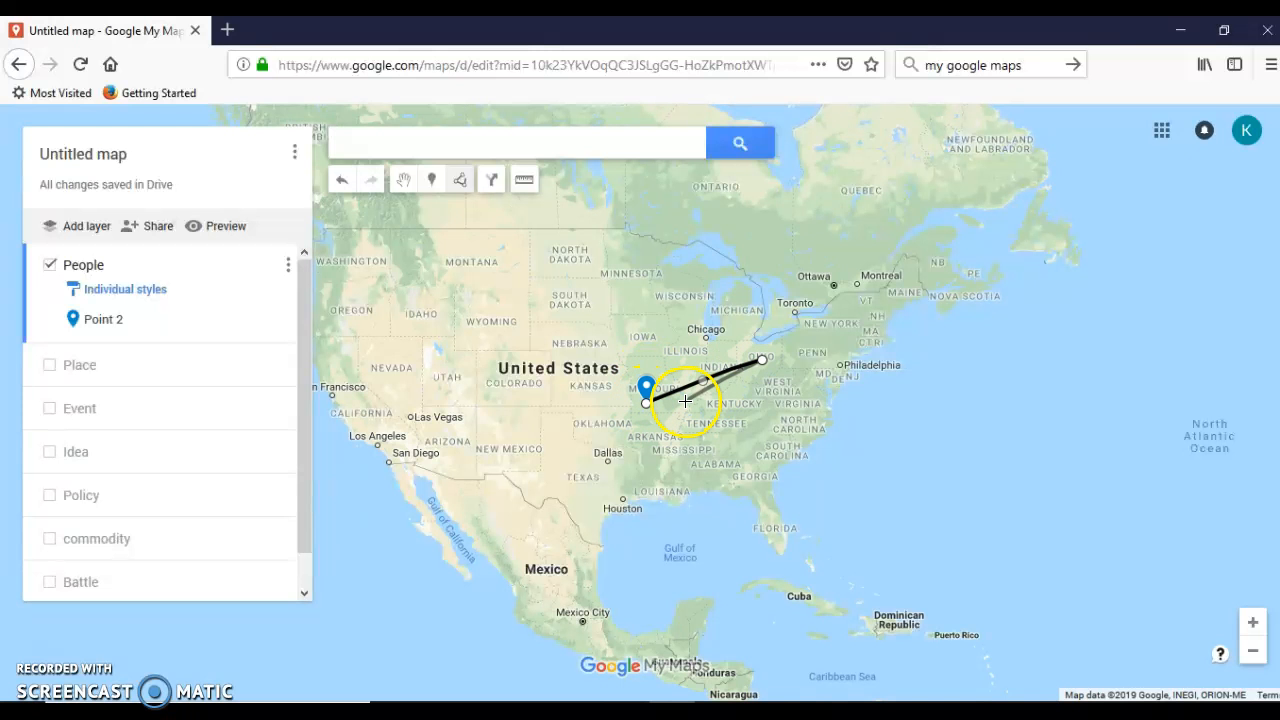
left_click(763, 366)
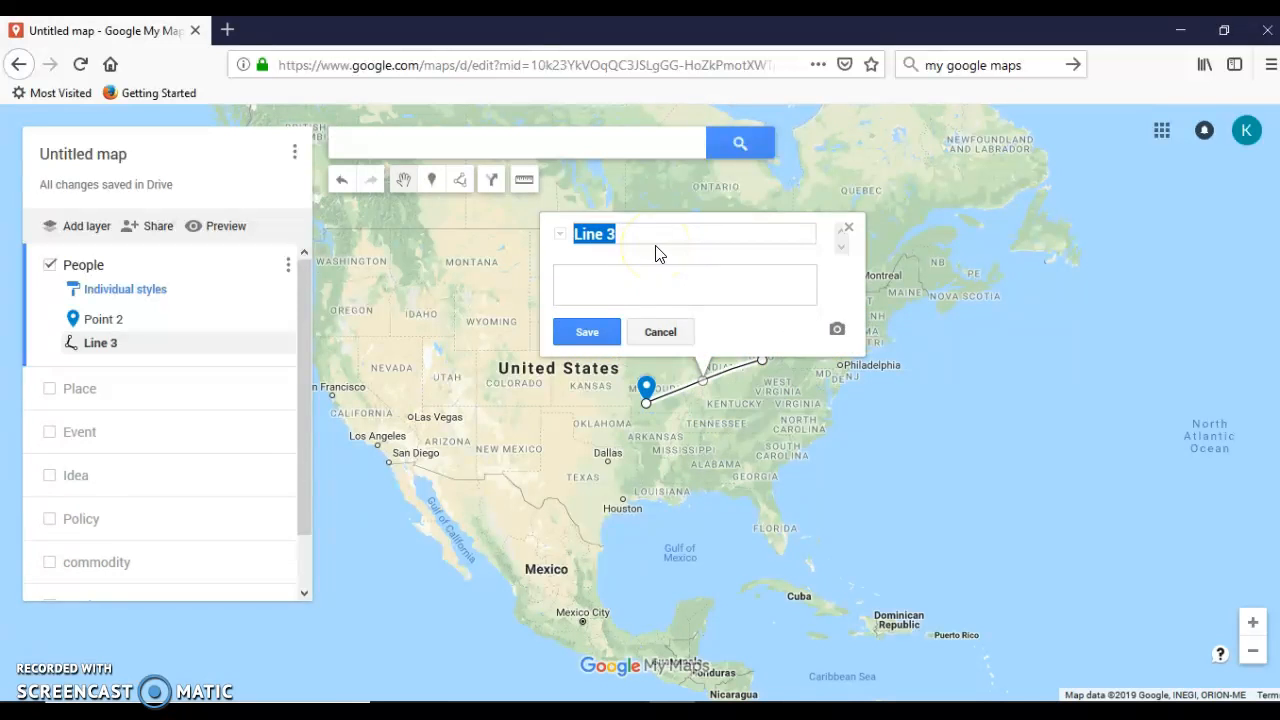
left_click(664, 333)
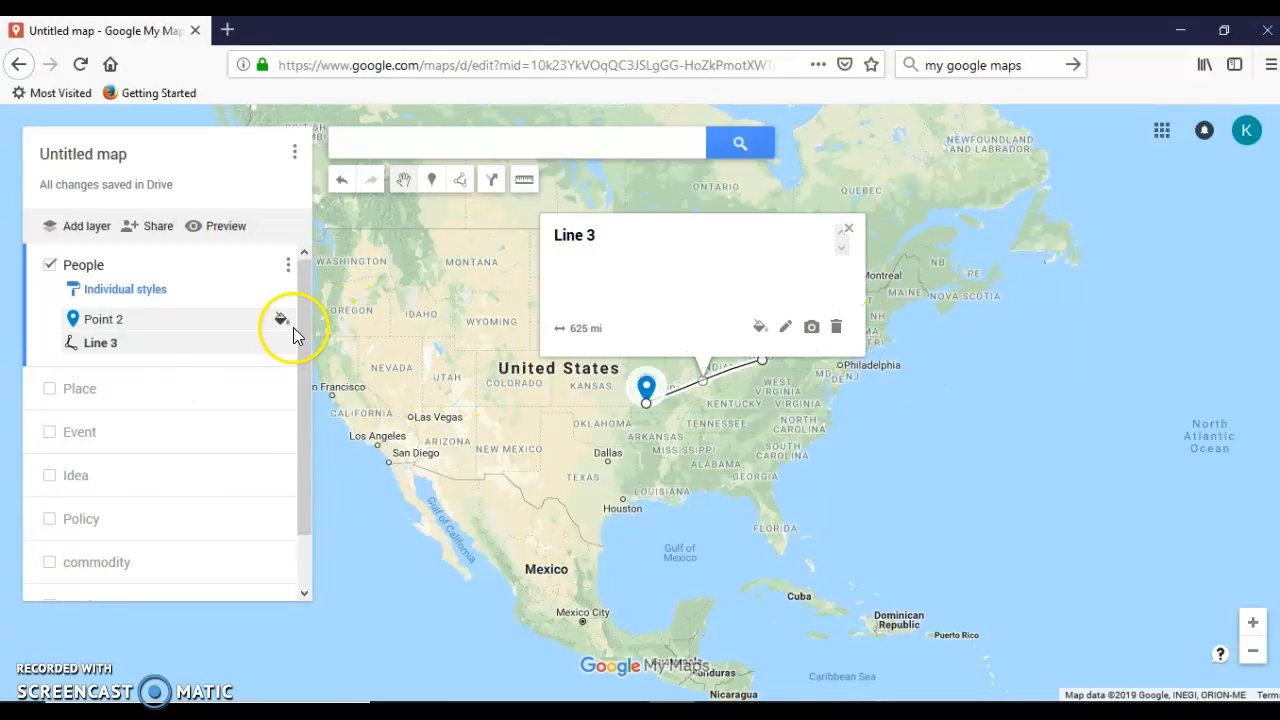
Delete the line between the Springfield marker and Ohio
left_click_drag(304, 408, 304, 457)
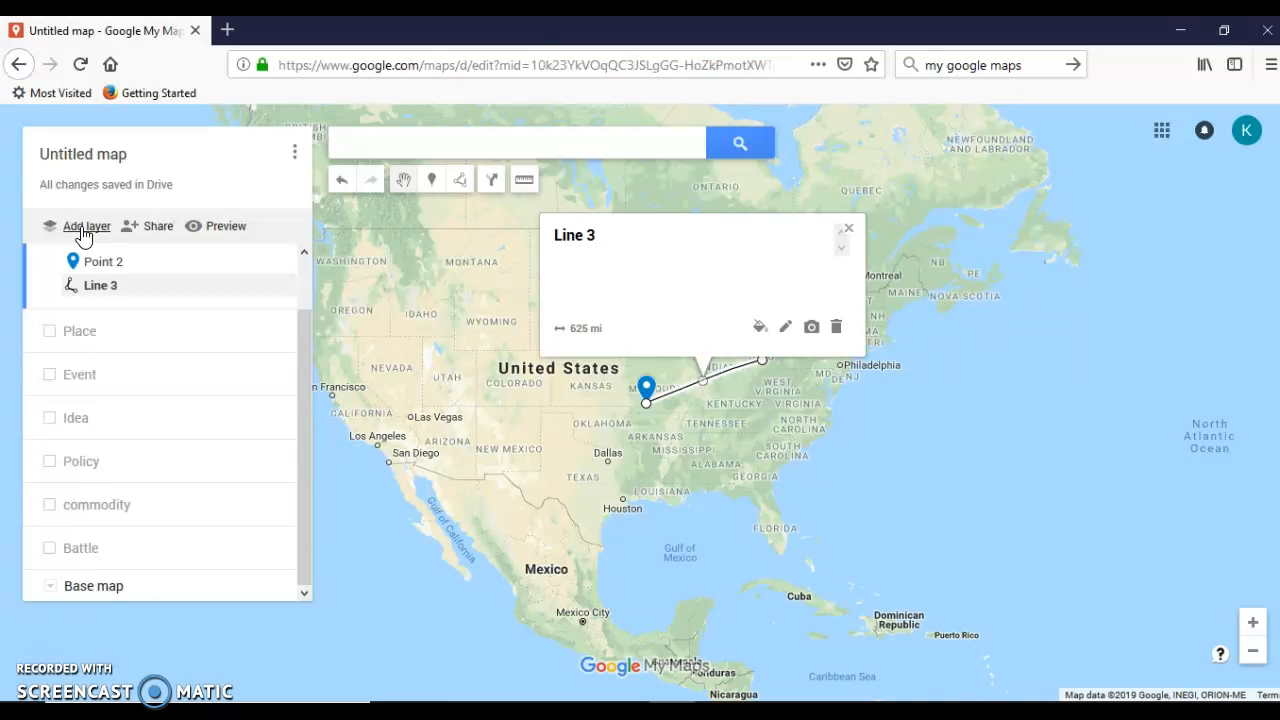
left_click(71, 287)
left_click(474, 182)
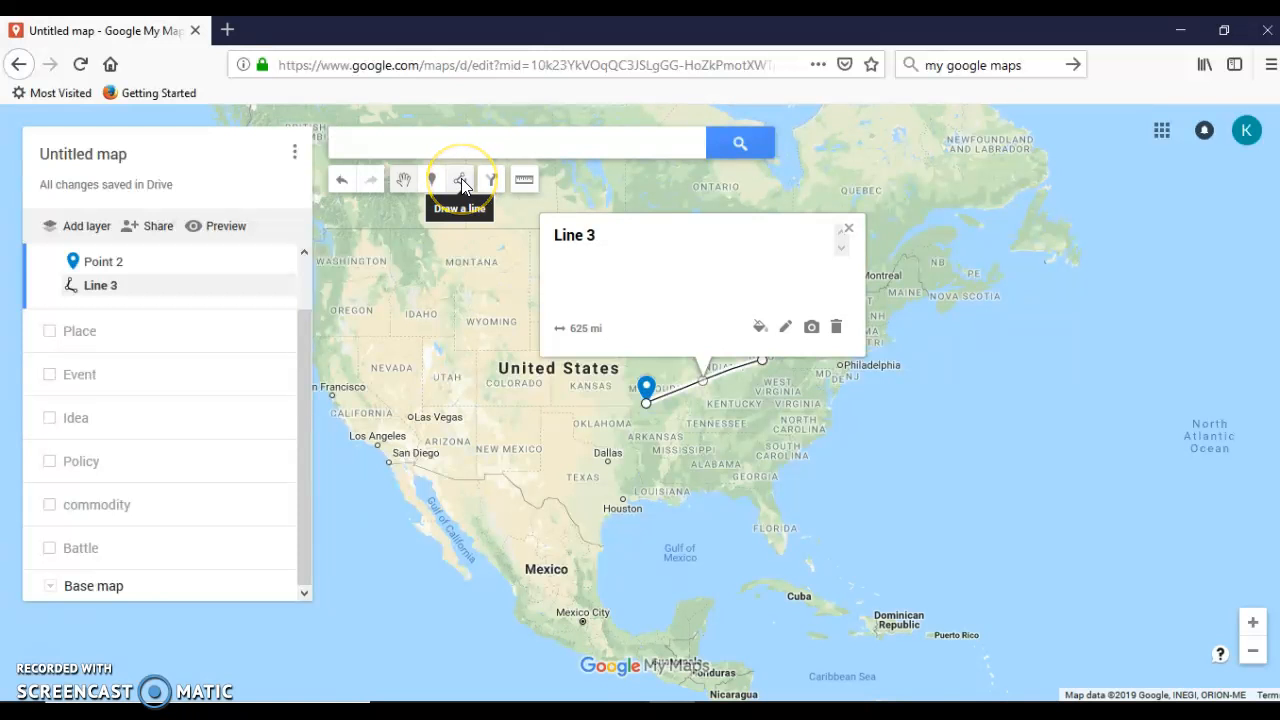
left_click(836, 327)
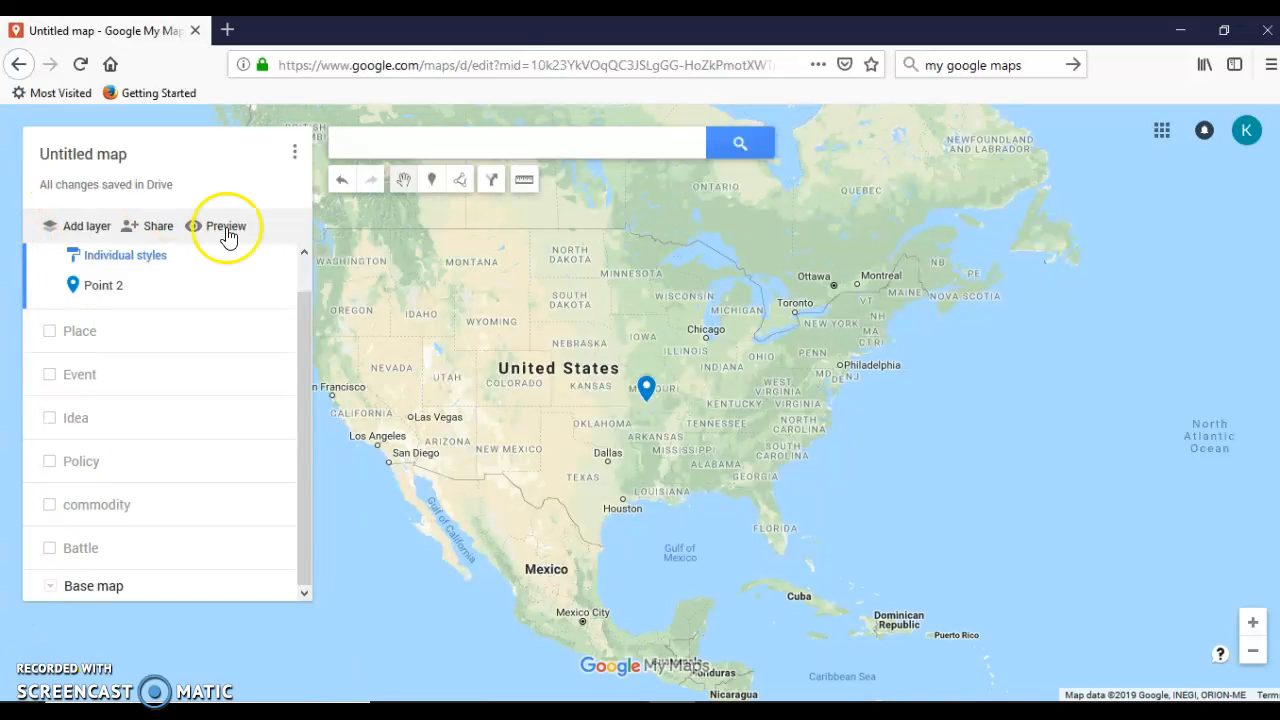
Open the map's sharing settings without adding a title or description, and select the share link
left_click(160, 227)
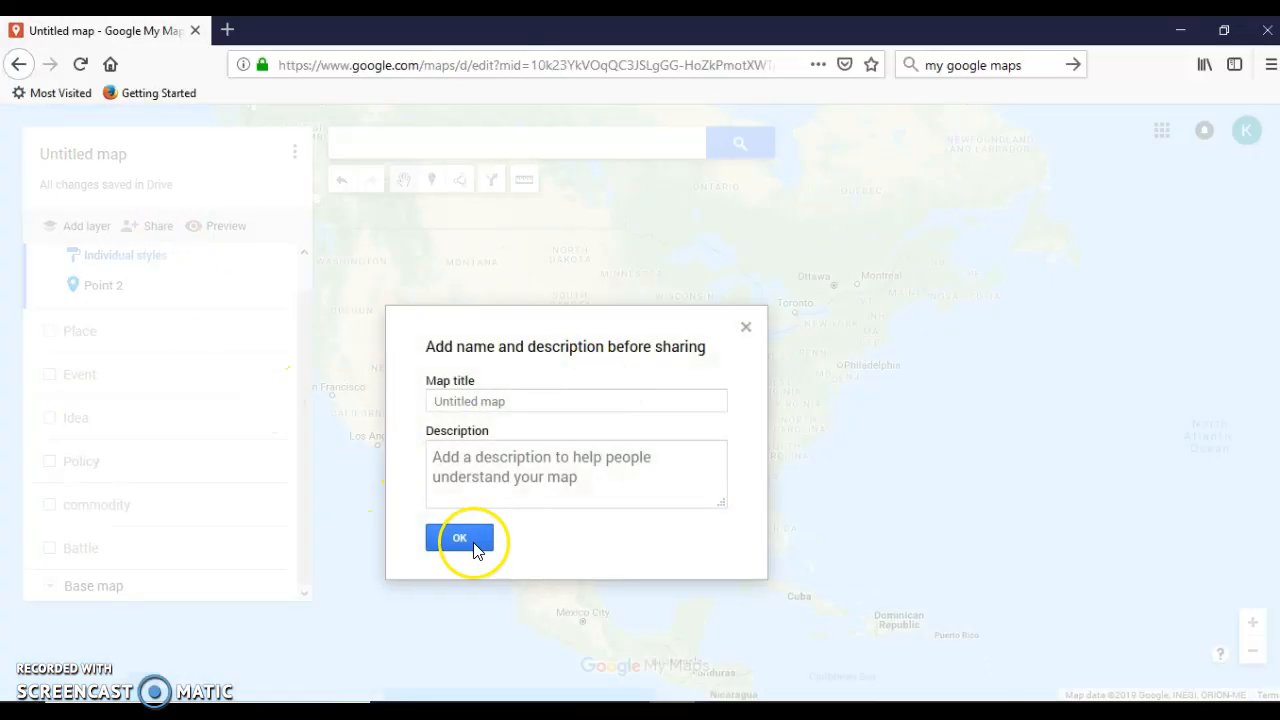
left_click(746, 326)
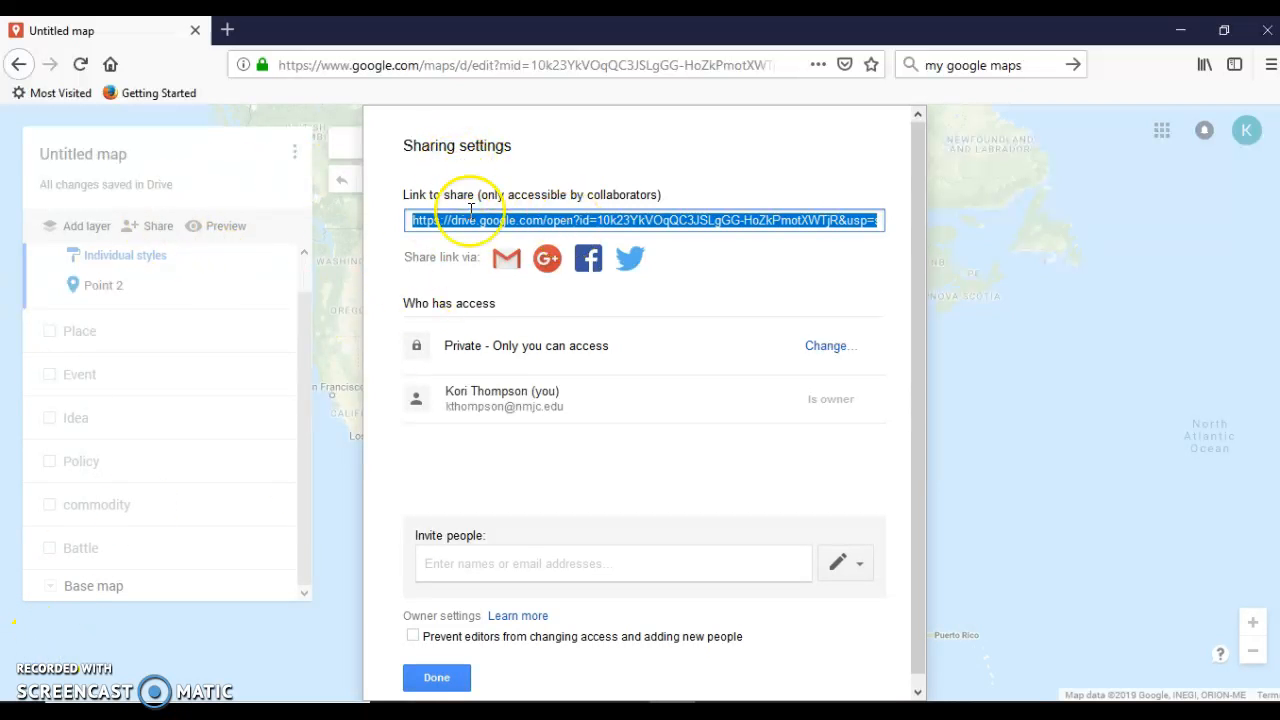
left_click(525, 228)
Set link sharing to "On - Anyone with the link" with "Can edit" access and save it
left_click(833, 348)
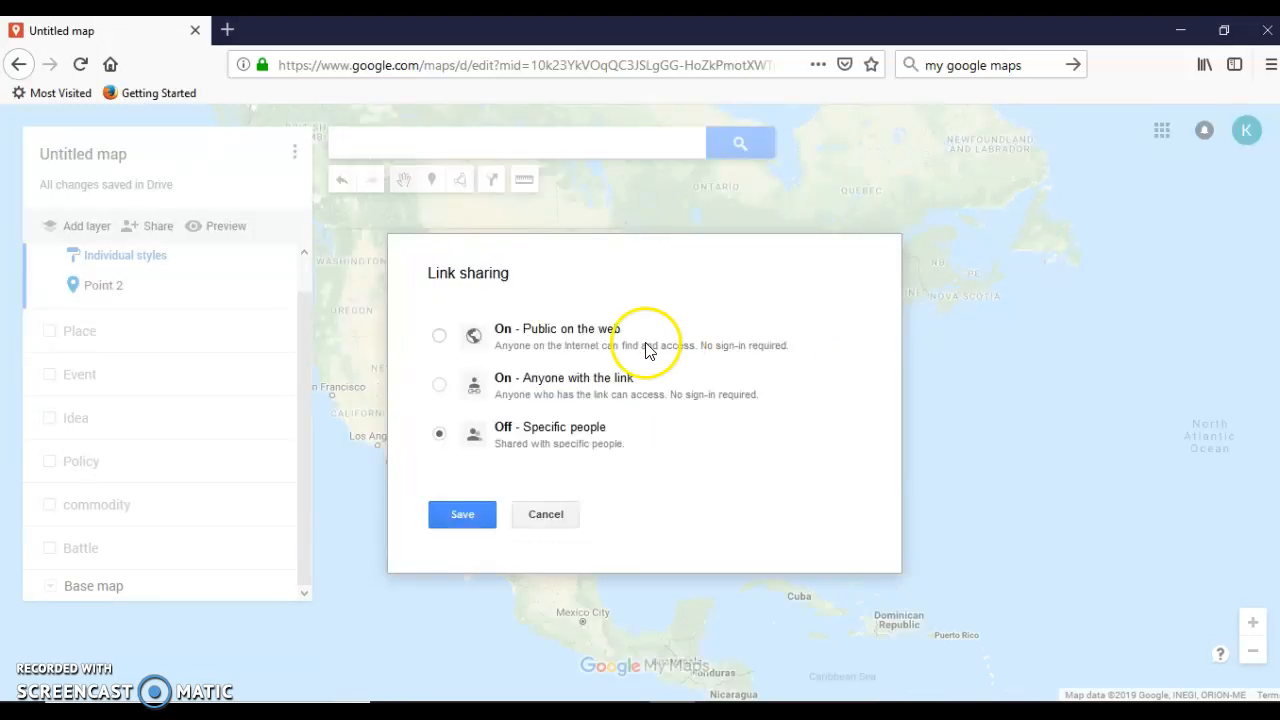
left_click(538, 380)
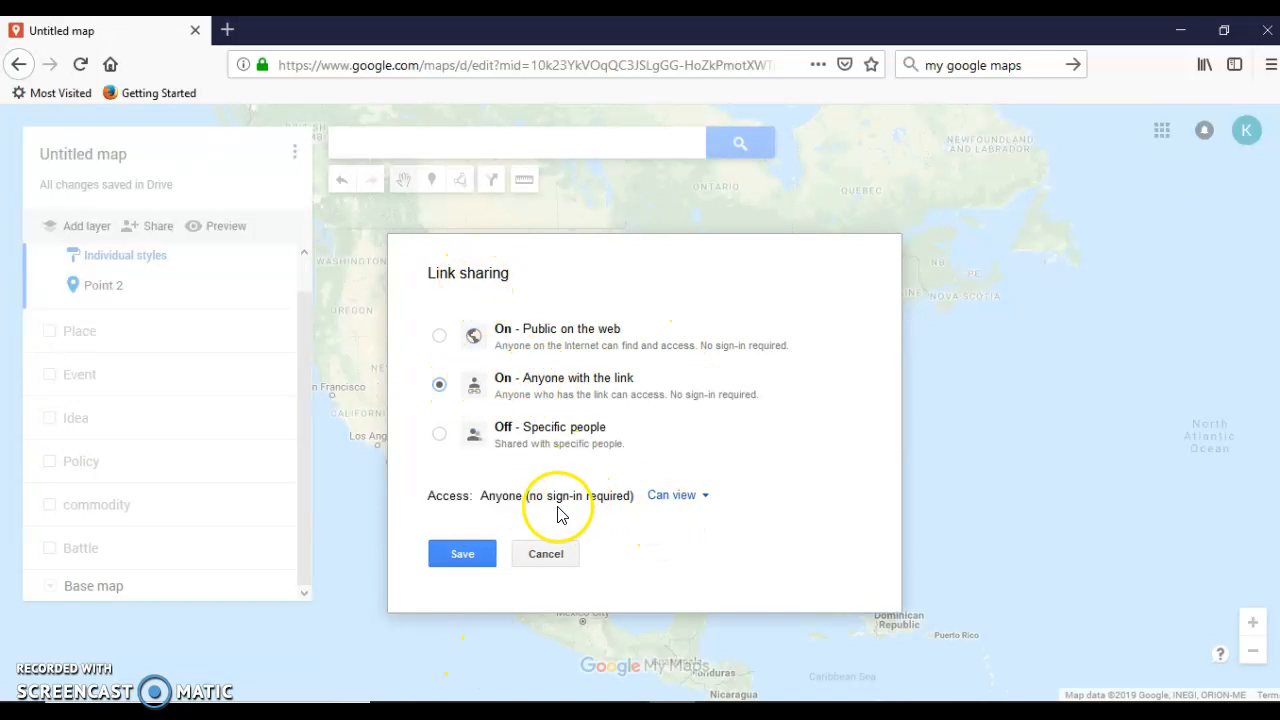
left_click(677, 497)
left_click(684, 528)
left_click(454, 556)
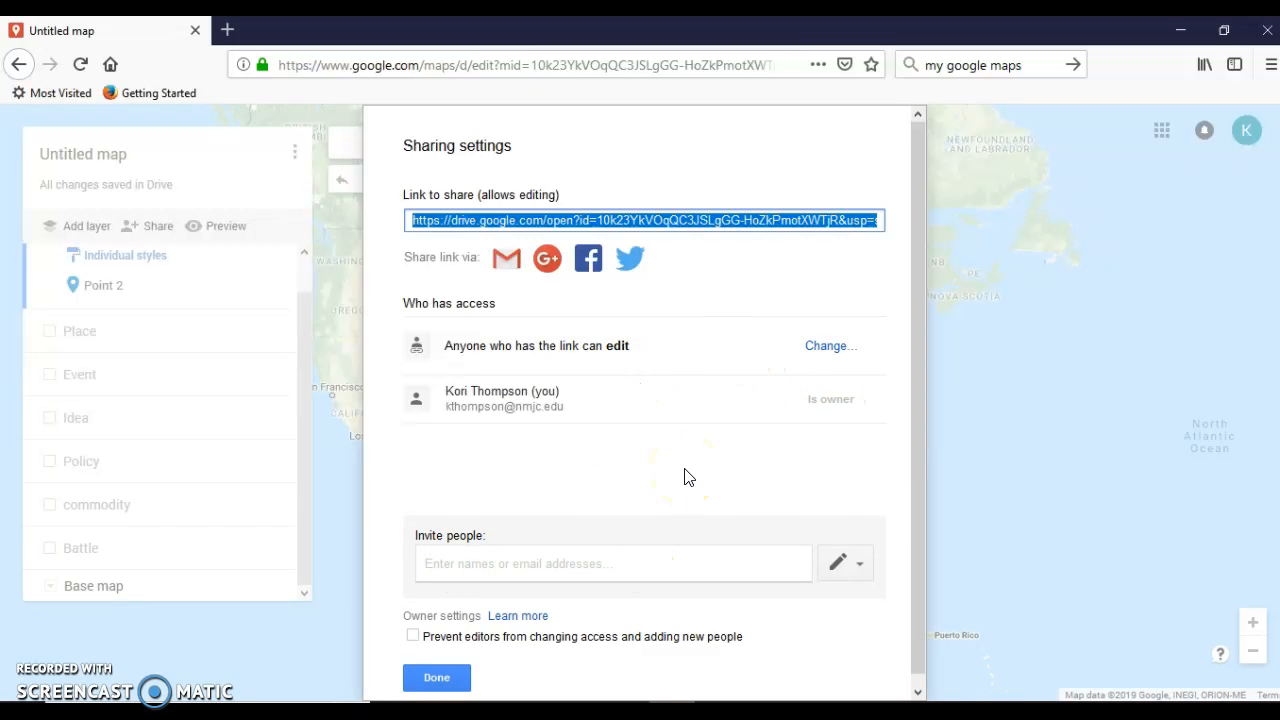
Select the share link, review the link sharing options without changing them, and close the sharing settings
left_click(685, 226)
left_click(827, 350)
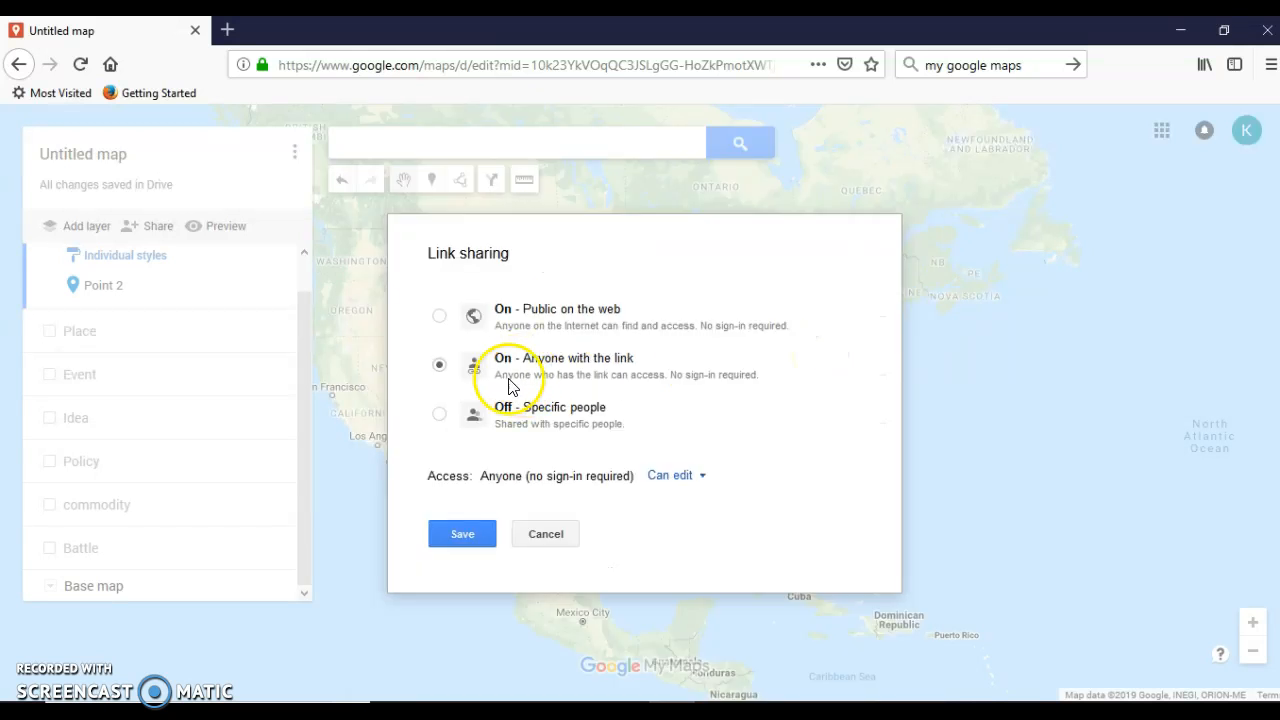
left_click(458, 538)
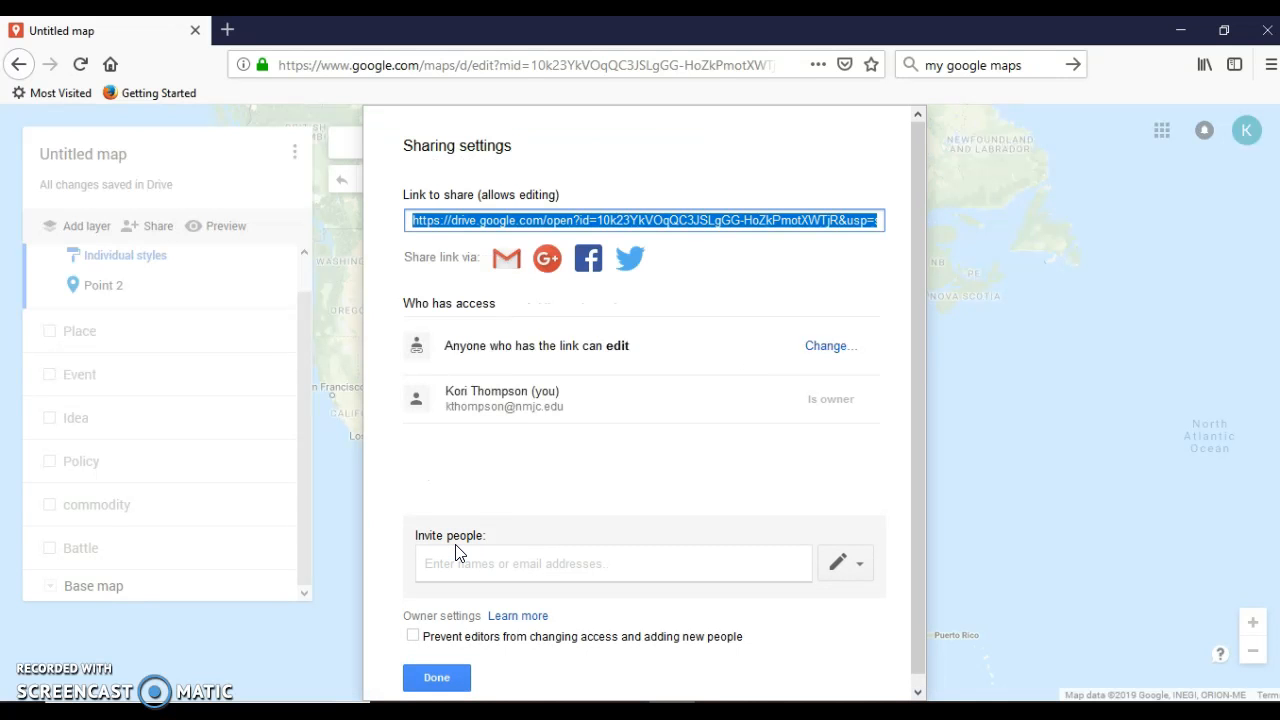
left_click(436, 677)
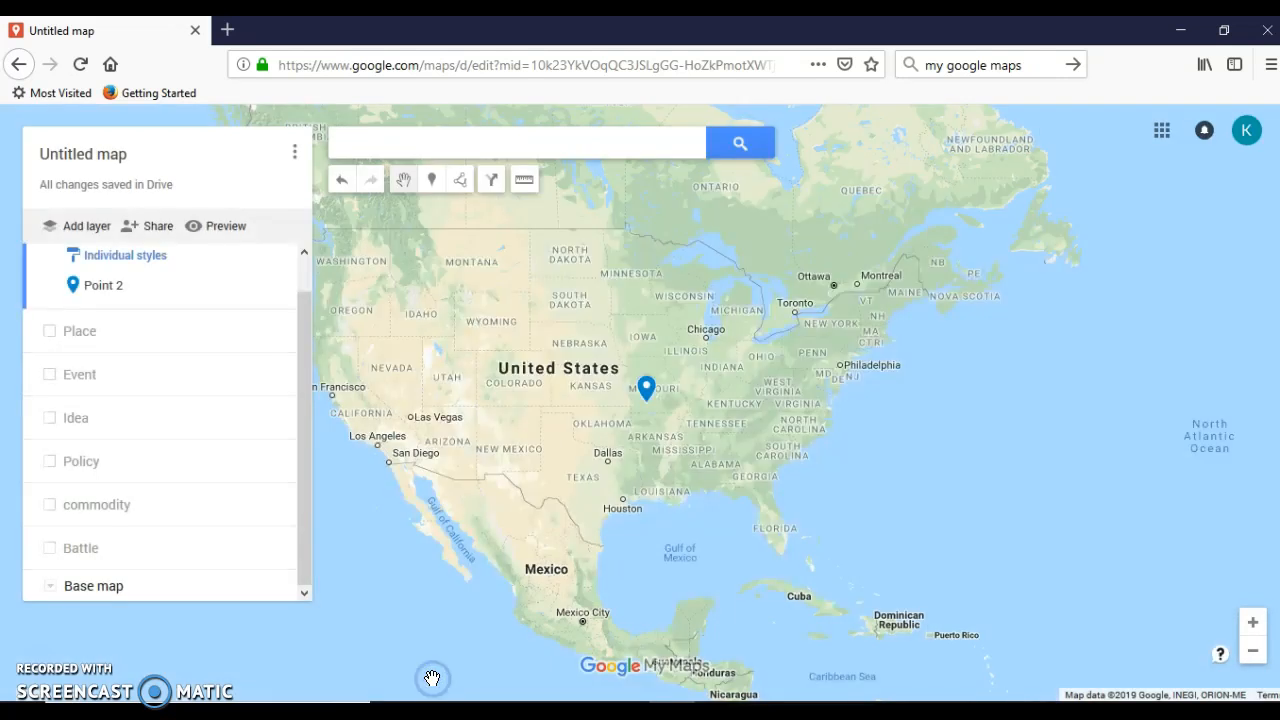